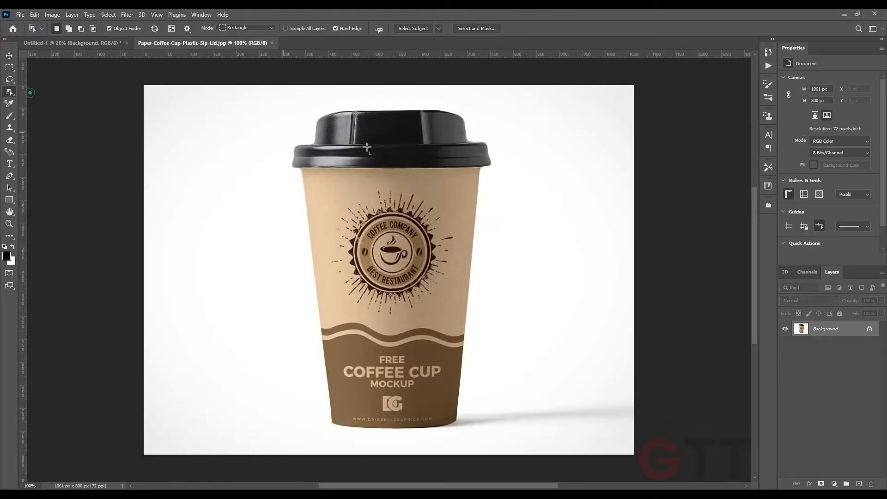
Select the coffee cup with the Object Selection tool, copy it to a new layer and convert that layer to a smart object
left_click_drag(321, 153, 483, 421)
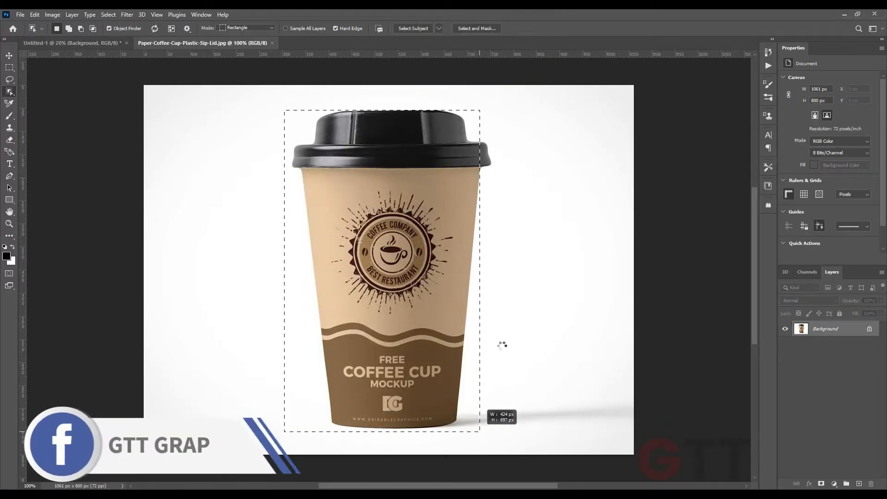
key("ctrl+j")
key("v")
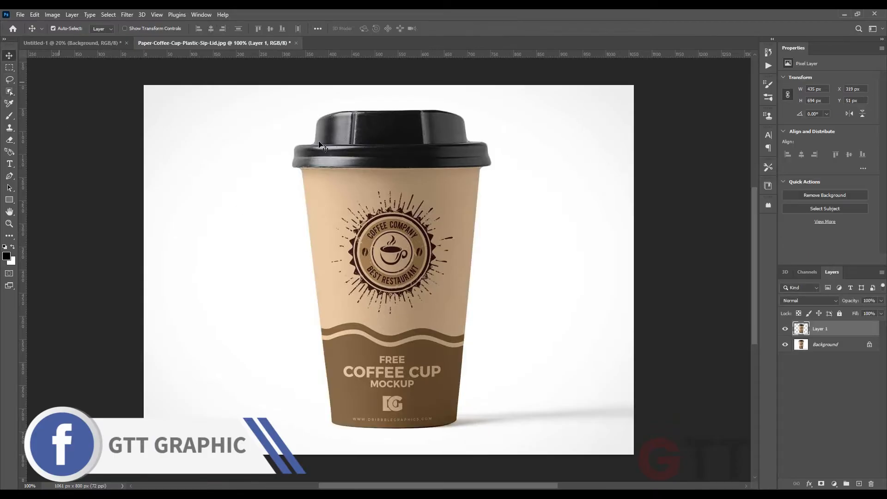
right_click(827, 328)
left_click(830, 322)
Bring the cup into the forest scene, then scale it and rotate it about -20° so it floats above the wooden stand
left_click_drag(391, 259, 337, 213)
key("ctrl+t")
left_click_drag(400, 273, 419, 248)
left_click_drag(388, 187, 408, 141)
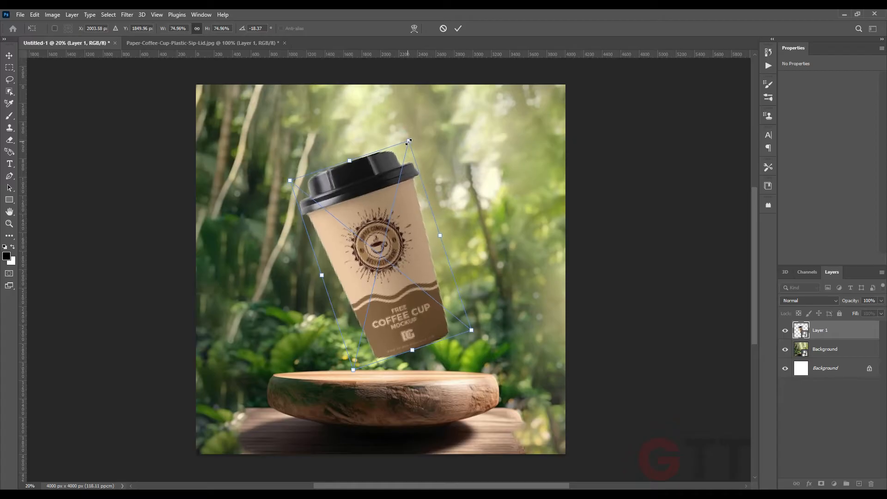
left_click_drag(448, 232, 446, 229)
left_click_drag(405, 140, 413, 135)
left_click_drag(413, 198, 411, 204)
key("Return")
Add a new empty layer beneath the cup and pick a soft round brush
scroll(403, 337, "up", 5)
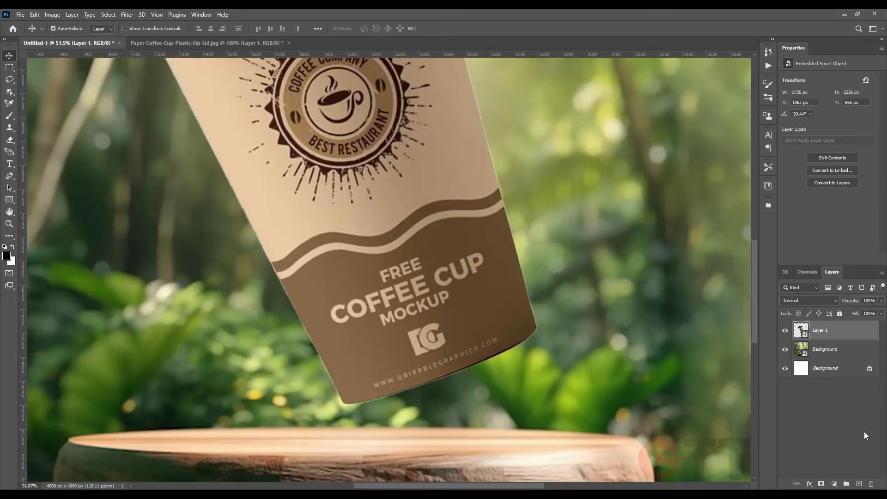
left_click(859, 484, "ctrl")
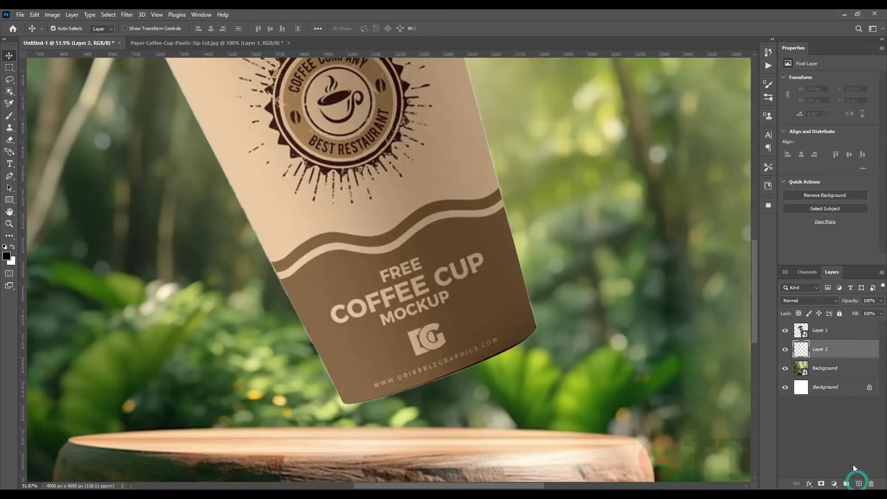
left_click(9, 116)
right_click(290, 273)
left_click(323, 352)
left_click(478, 279)
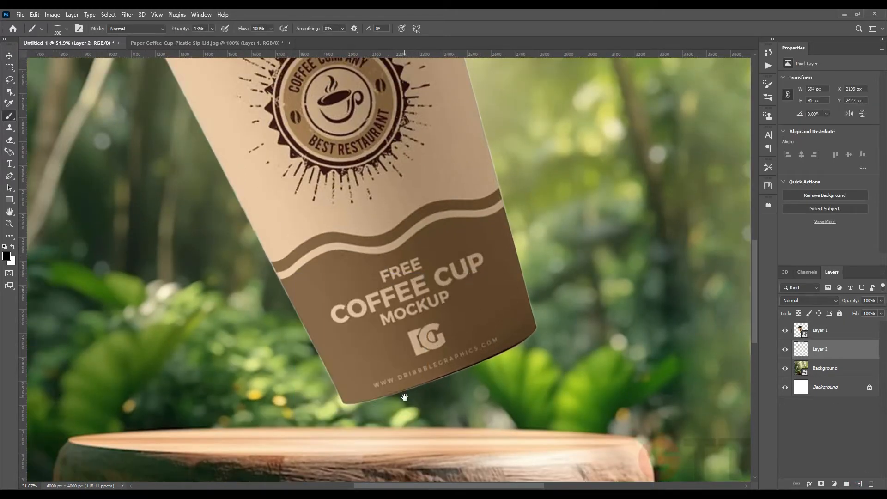
Paint a soft shadow along the bottom edge of the cup on the new layer, enlarging the brush as you go
left_click_drag(404, 398, 396, 344)
scroll(367, 382, "up", 2)
left_click(356, 393)
left_click(362, 393)
key("bracketright")
key("bracketright")
key("bracketright")
left_click(408, 393)
key("bracketright")
key("bracketright")
key("bracketright")
left_click(464, 393)
key("bracketright")
left_click(441, 392)
left_click(459, 393)
scroll(269, 367, "down", 6)
key("v")
scroll(121, 157, "down", 4)
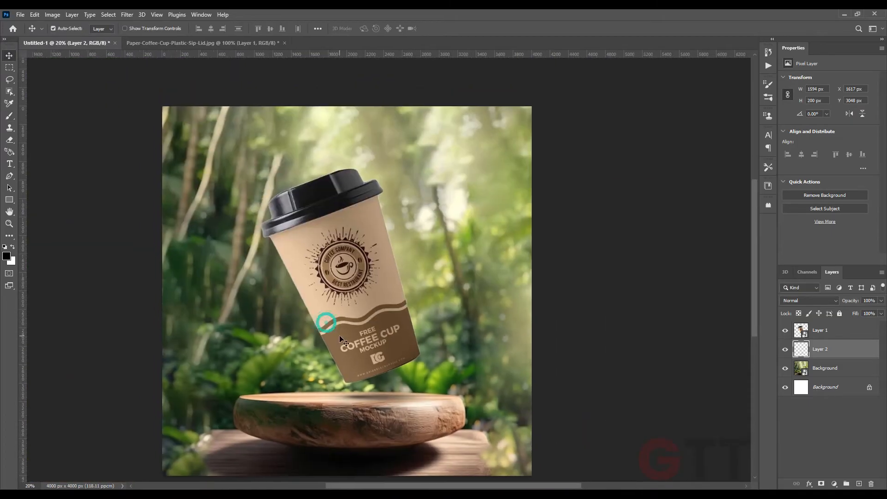
Add a Curves adjustment clipped to the cup layer and lower the top point to an output of 142
left_click(359, 317)
left_click(834, 484)
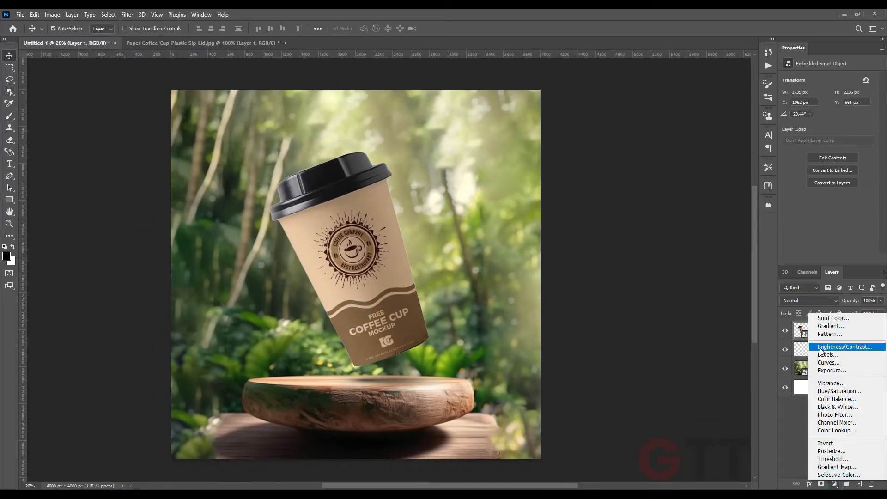
left_click(827, 364)
left_click_drag(872, 101, 875, 131)
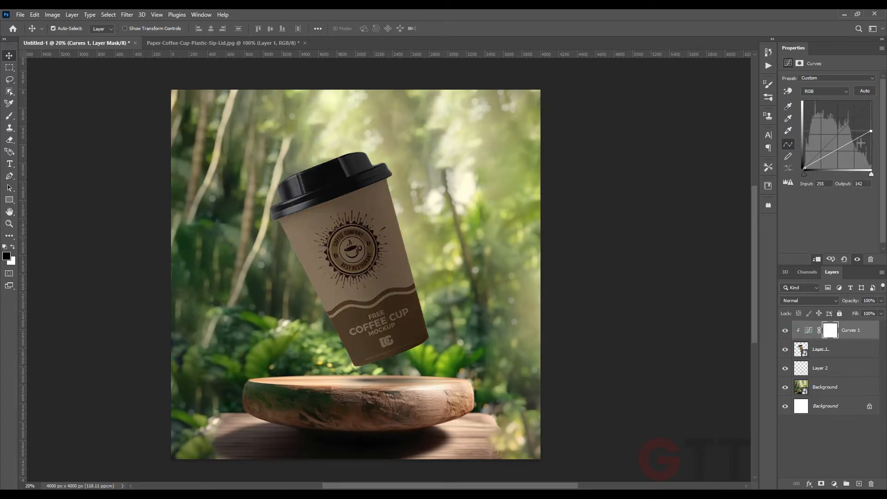
Paint black on the Curves mask along the lid and right edge of the cup to lighten that side
left_click(9, 115)
right_click(302, 212)
left_click(451, 32)
scroll(398, 172, "up", 3)
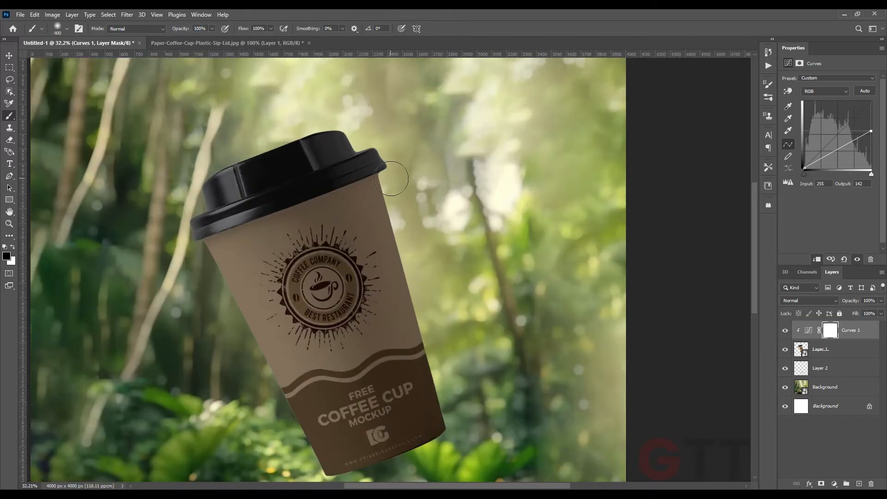
scroll(376, 156, "up", 5)
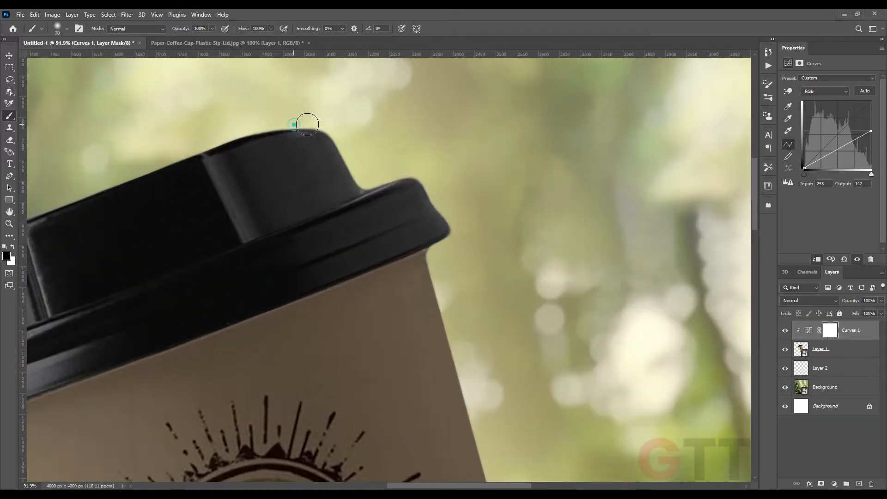
left_click_drag(219, 137, 194, 147)
left_click_drag(217, 145, 398, 117)
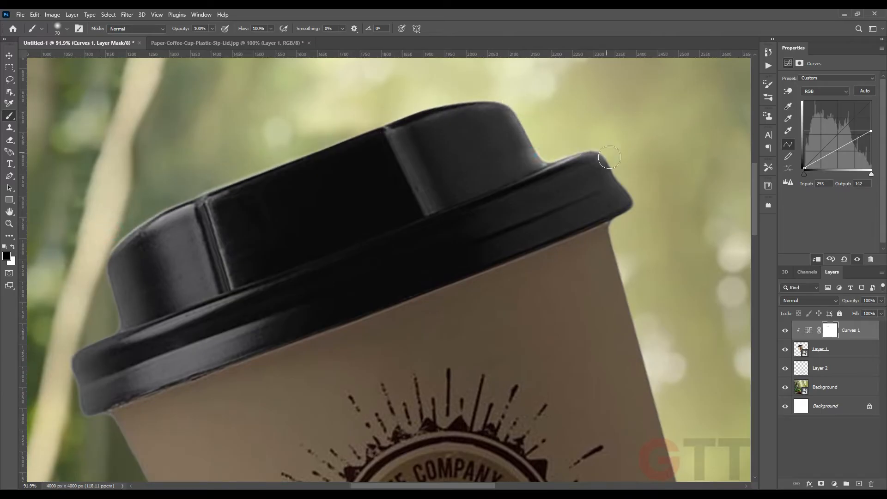
left_click_drag(634, 205, 333, 170)
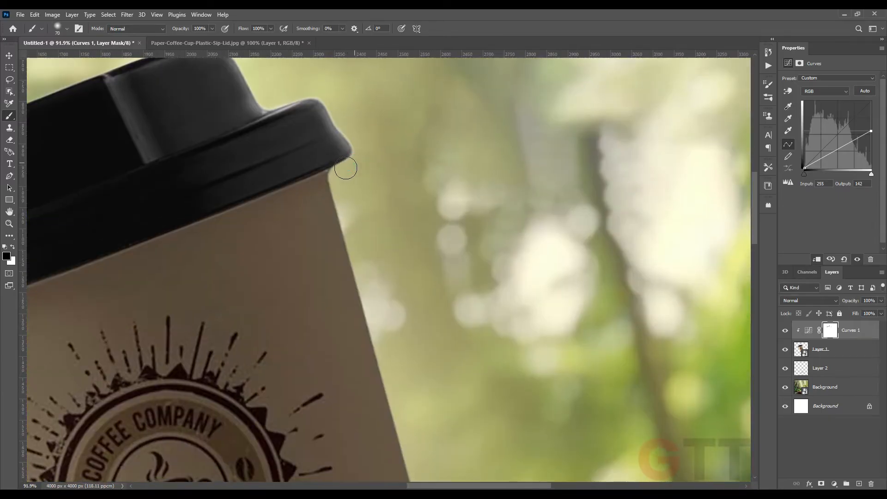
left_click_drag(406, 365, 374, 234)
left_click(366, 256, "shift")
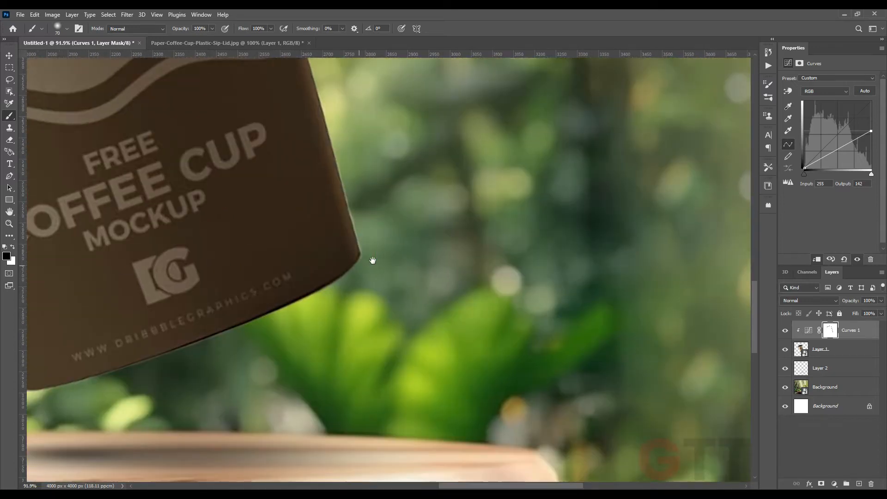
left_click_drag(361, 265, 483, 190)
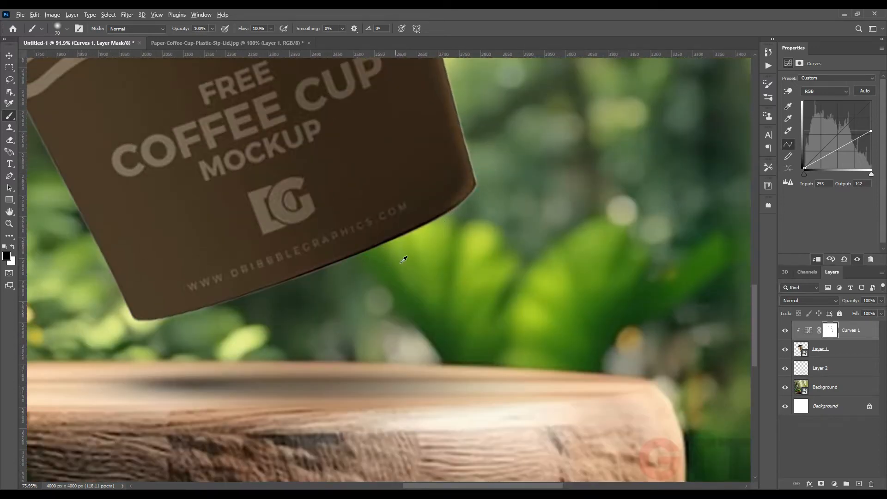
Enlarge the brush, set its opacity to 22% and paint broad strokes down the cup's right side on the mask
scroll(401, 263, "down", 9)
scroll(394, 155, "up", 4)
scroll(362, 154, "up", 5)
key("bracketright")
key("bracketright")
key("bracketright")
key("bracketright")
key("bracketright")
key("bracketright")
key("bracketright")
key("bracketright")
key("bracketright")
key("bracketright")
key("bracketright")
key("bracketright")
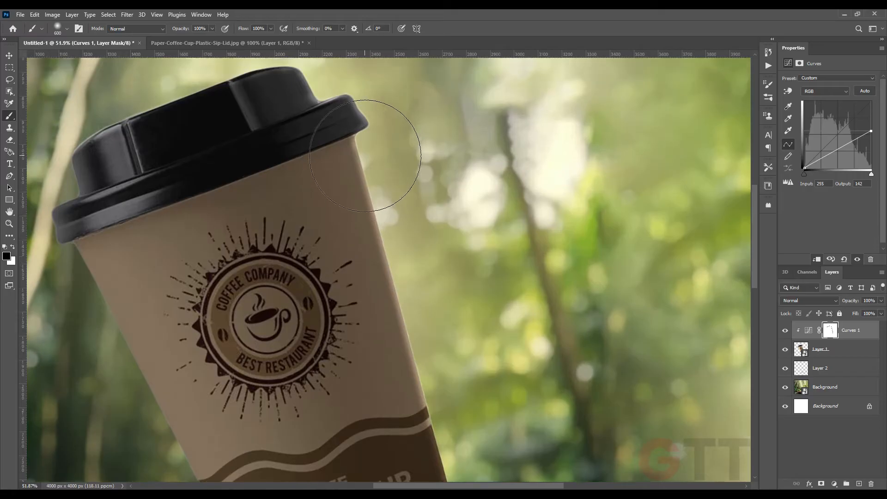
left_click_drag(365, 156, 370, 191)
type("22")
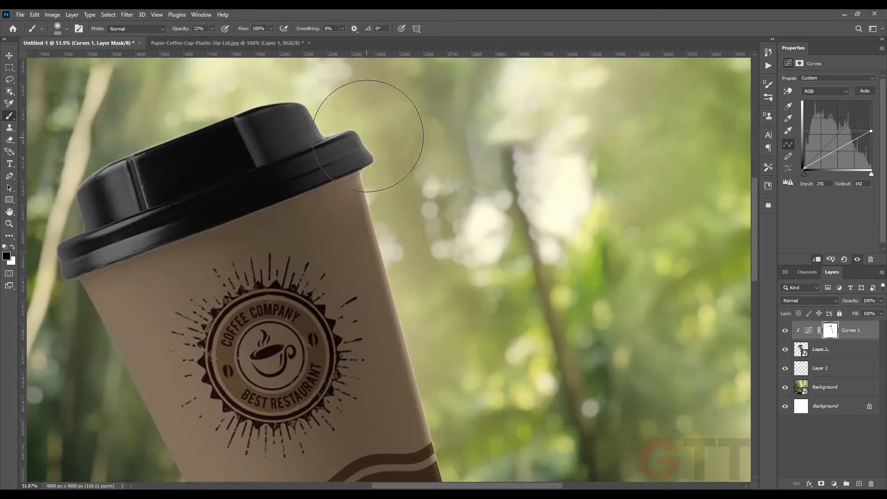
mouse_move(431, 328)
left_mouse_down()
mouse_move(419, 207)
mouse_move(450, 342)
mouse_move(435, 194)
left_mouse_up()
left_click_drag(435, 196, 447, 302)
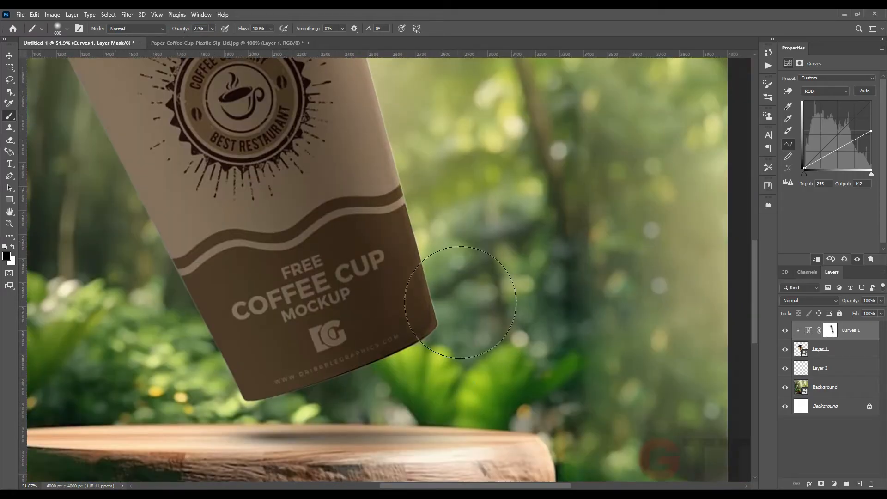
left_click_drag(406, 171, 437, 356)
left_click_drag(424, 217, 459, 366)
scroll(422, 224, "down", 2)
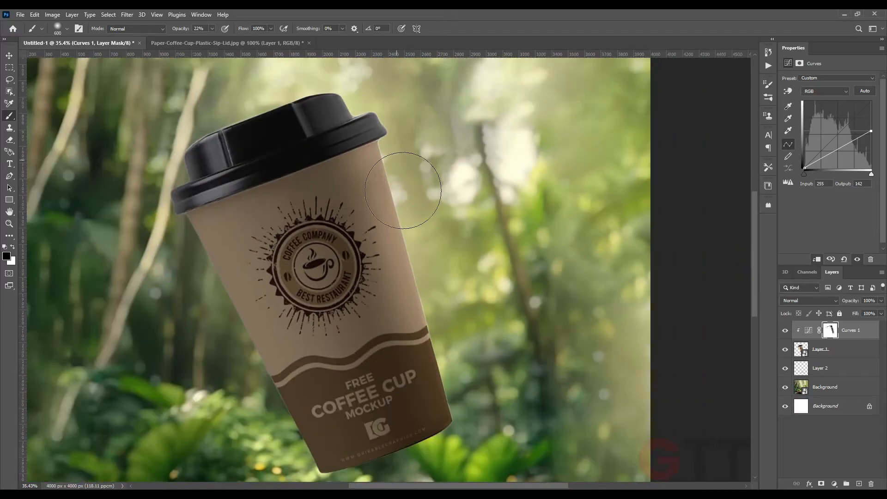
left_click_drag(440, 404, 463, 384)
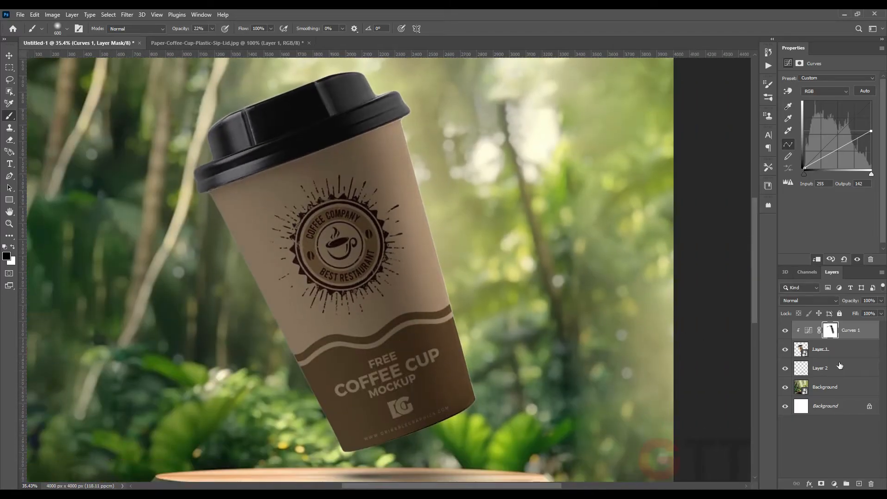
Add a new layer clipped to the cup and set the brush opacity to 100%
left_click(832, 350)
left_click(859, 483)
left_click_drag(362, 145, 321, 206)
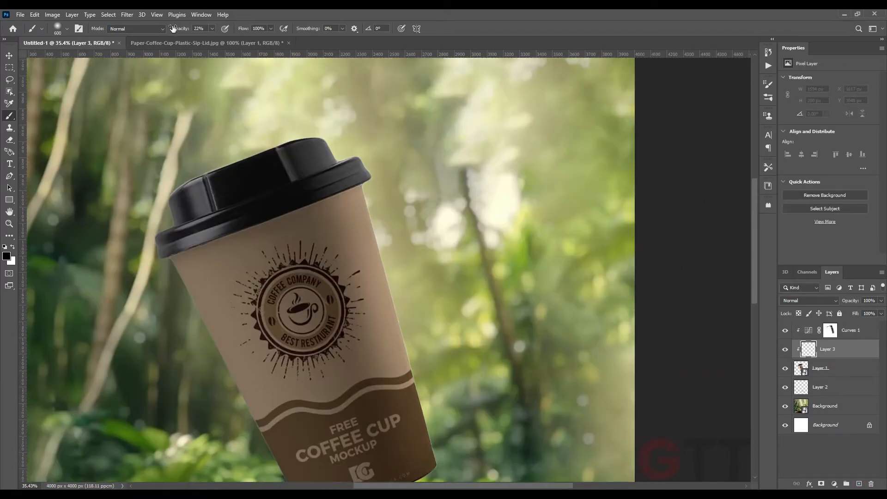
left_click_drag(173, 28, 245, 35)
Shrink the brush, switch to white and paint highlights along the top edge of the lid
scroll(298, 162, "up", 7)
left_click_drag(303, 162, 305, 209)
key("bracketleft")
key("bracketleft")
key("bracketleft")
key("bracketleft")
key("bracketleft")
key("bracketleft")
key("bracketleft")
key("bracketleft")
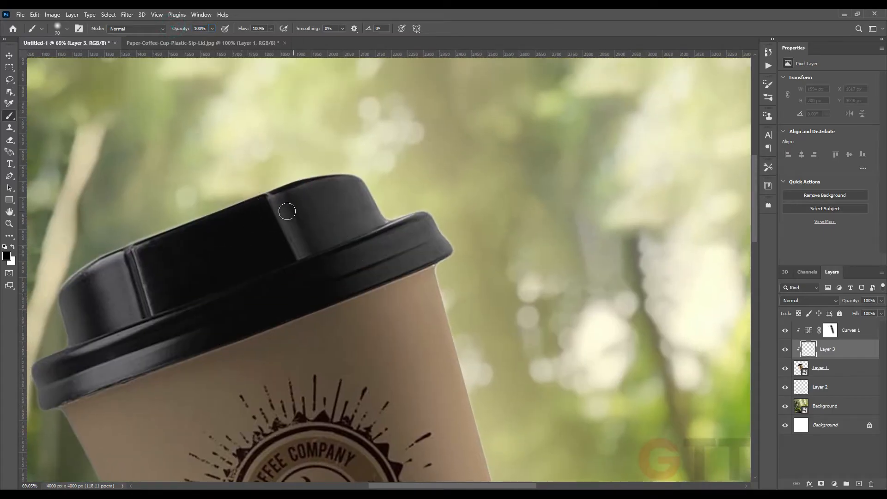
key("x")
scroll(65, 259, "up", 2)
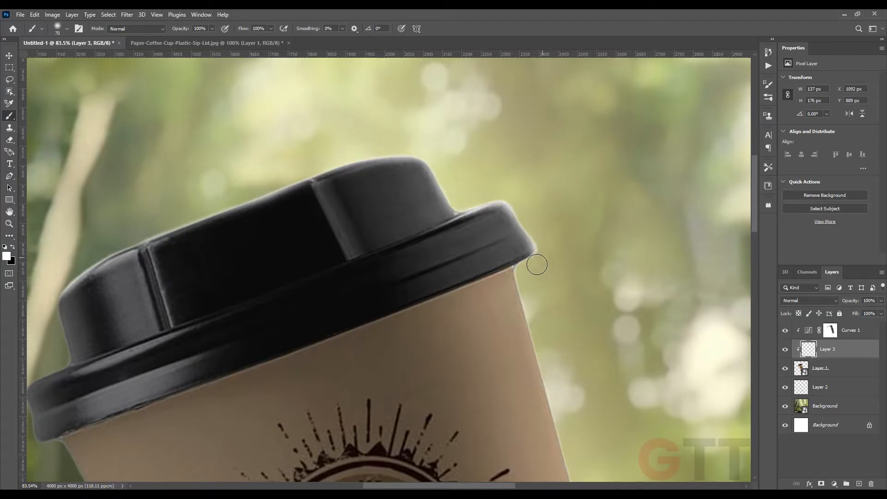
left_click_drag(521, 339, 372, 74)
mouse_move(402, 472)
left_mouse_down()
mouse_move(252, 206)
mouse_move(212, 60)
left_mouse_up()
Paint soft white light down the right side of the cup at low brush opacity
left_click(371, 230, "shift")
scroll(373, 230, "down", 10)
left_click_drag(326, 84, 341, 217)
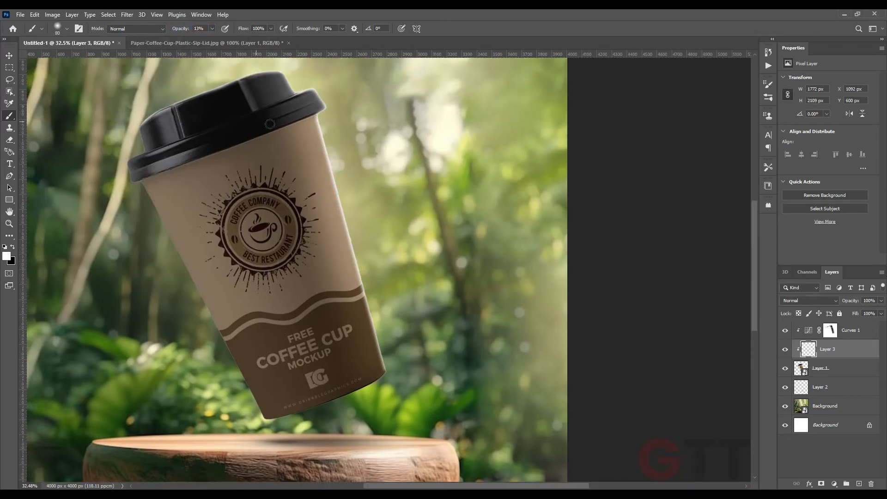
key("ctrl+z")
left_click_drag(373, 241, 423, 448)
left_click_drag(359, 135, 428, 455)
left_click_drag(358, 137, 429, 462)
left_click_drag(360, 143, 407, 397)
left_click_drag(326, 363, 394, 377)
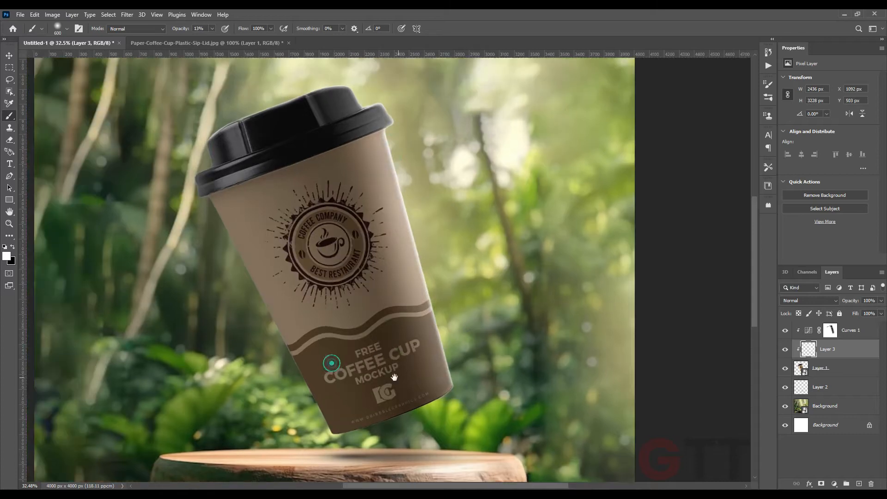
Switch to black and paint shading along the left edge of the lid with a smaller brush
scroll(328, 400, "up", 6)
key("x")
left_click_drag(160, 111, 226, 293)
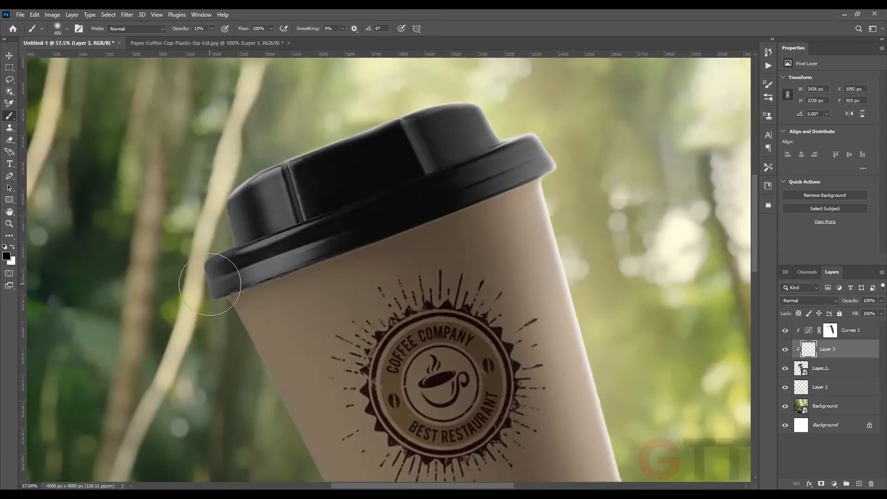
key("bracketleft")
key("bracketleft")
key("bracketleft")
key("bracketleft")
key("bracketleft")
key("bracketleft")
key("bracketleft")
scroll(231, 226, "up", 6)
left_click(215, 225)
scroll(207, 221, "up", 3)
mouse_move(180, 29)
left_mouse_down()
mouse_move(221, 29)
mouse_move(173, 29)
left_mouse_up()
key("ctrl+z")
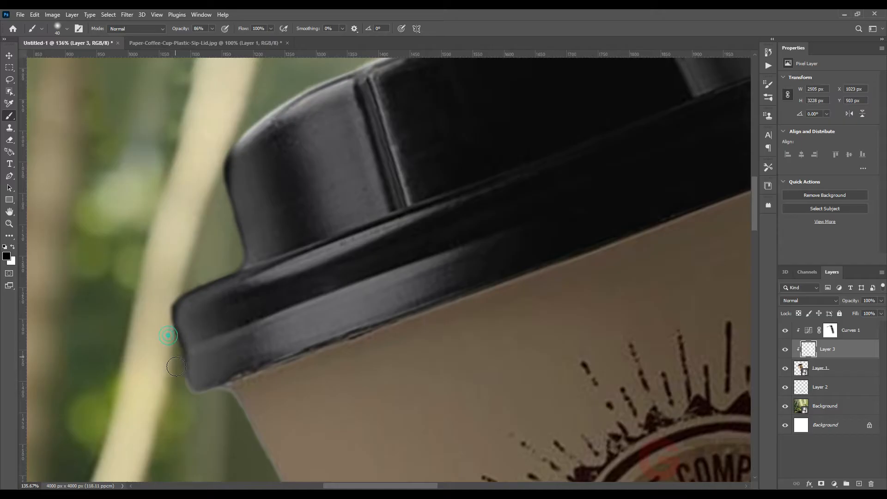
Paint dark shading along the cup's left side and bottom, then fit the whole canvas on screen
scroll(270, 289, "down", 8)
left_click_drag(351, 379, 295, 120)
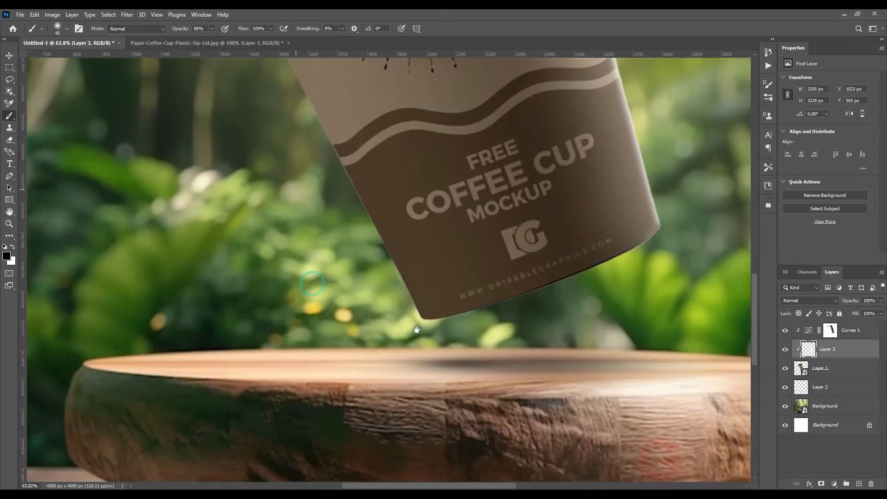
left_click_drag(418, 320, 414, 299)
scroll(415, 299, "down", 6)
left_click_drag(353, 170, 298, 303)
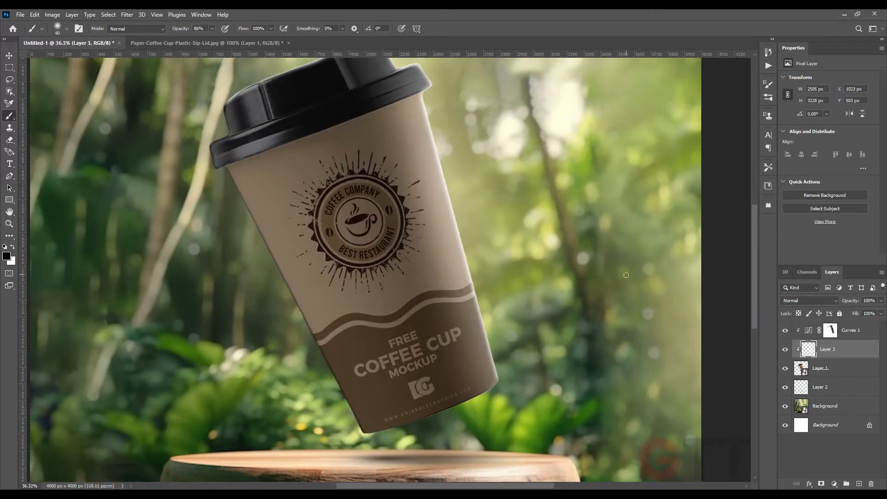
scroll(226, 138, "up", 5)
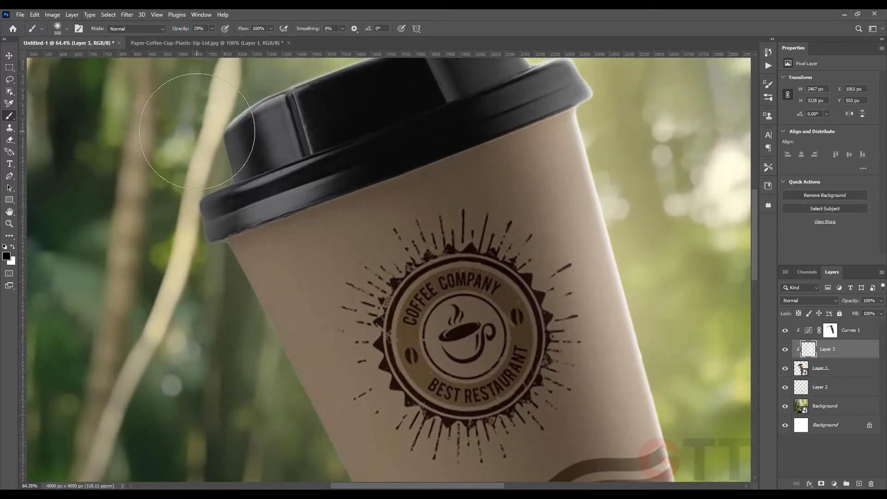
left_click_drag(213, 289, 161, 143)
scroll(164, 167, "down", 4)
left_click_drag(215, 186, 220, 93)
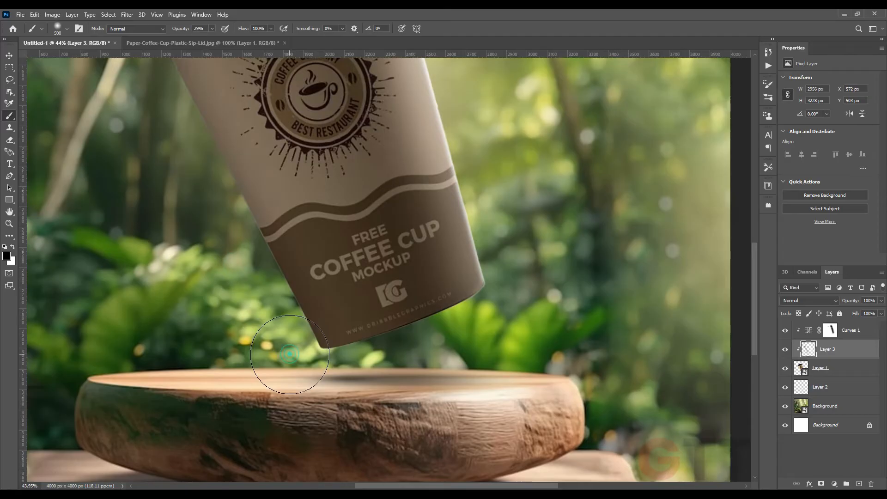
scroll(293, 346, "down", 5)
key("ctrl+0")
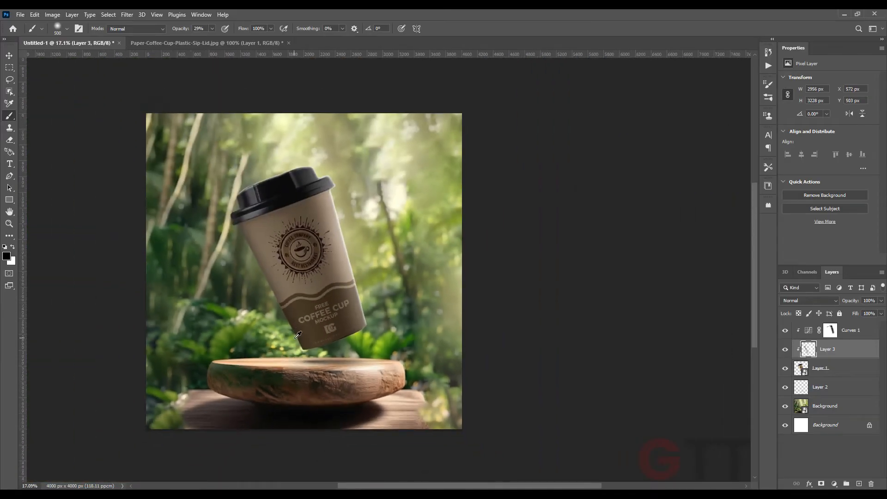
Place the splash image into the scene as a new layer
left_click(12, 56)
left_click(47, 123)
scroll(306, 270, "down", 1)
scroll(306, 270, "up", 1)
left_click_drag(306, 270, 315, 264)
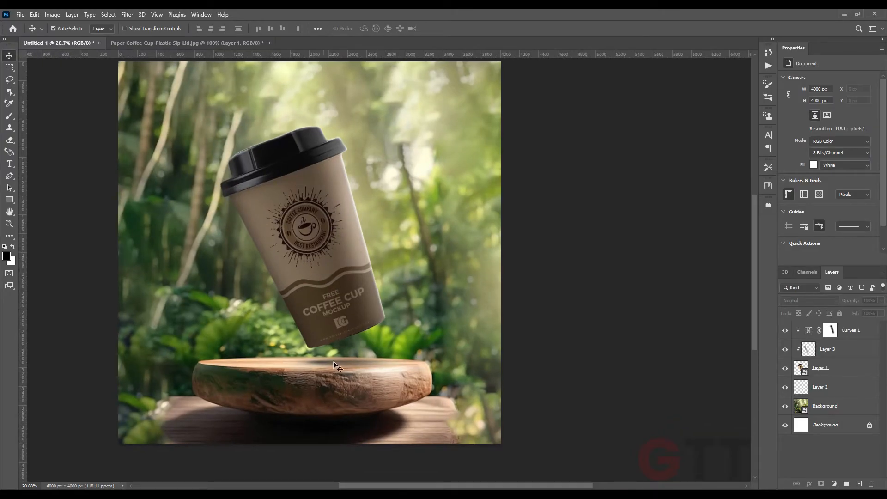
left_click(331, 491)
left_click_drag(458, 76, 323, 315)
key("Return")
Move the splash layer beneath the cup layer, then scale and flip it with Free Transform
left_click_drag(820, 330, 827, 397)
key("ctrl+t")
left_click_drag(360, 267, 451, 274)
left_click_drag(462, 258, 423, 287)
left_click_drag(446, 224, 196, 185)
right_click(250, 238)
left_click(303, 412)
Rotate and position the splash around the cup with Free Transform and commit it
left_click_drag(452, 312, 367, 109)
left_click_drag(375, 259, 339, 221)
left_click_drag(349, 162, 386, 211)
left_click_drag(356, 208, 391, 225)
left_click_drag(427, 231, 414, 177)
left_click_drag(399, 209, 395, 227)
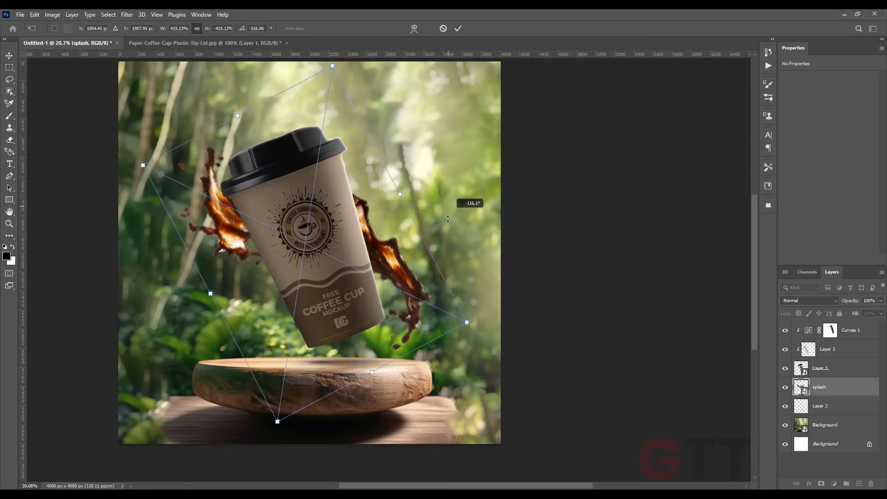
left_click_drag(449, 206, 452, 237)
left_click_drag(404, 250, 392, 239)
left_click_drag(399, 203, 403, 202)
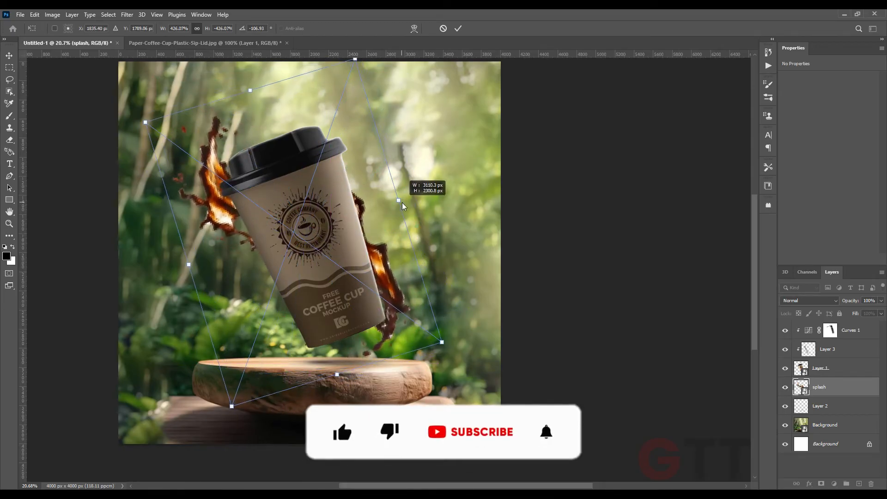
key("Return")
left_click_drag(392, 293, 403, 298)
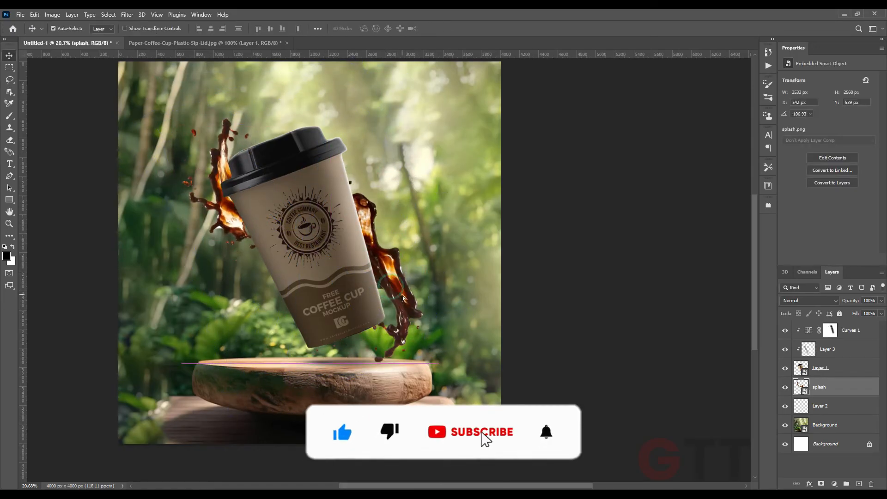
Re-transform the splash, flipping and rotating it into a horizontal spray beside the cup's lower right side
key("ctrl+t")
left_click_drag(443, 277, 240, 252)
right_click(329, 256)
left_click(310, 305)
left_click_drag(439, 240, 437, 231)
left_click_drag(403, 245, 438, 260)
left_click_drag(479, 252, 477, 270)
right_click(404, 286)
left_click(428, 466)
left_click_drag(496, 231, 421, 386)
left_click_drag(398, 297, 378, 288)
left_click_drag(473, 242, 485, 240)
left_click_drag(448, 267, 446, 270)
key("Return")
Nudge the splash and fine-tune its rotation to about 5° with another Free Transform
left_click_drag(437, 305, 435, 304)
key("ctrl+t")
left_click_drag(484, 260, 482, 278)
left_click_drag(463, 279, 464, 272)
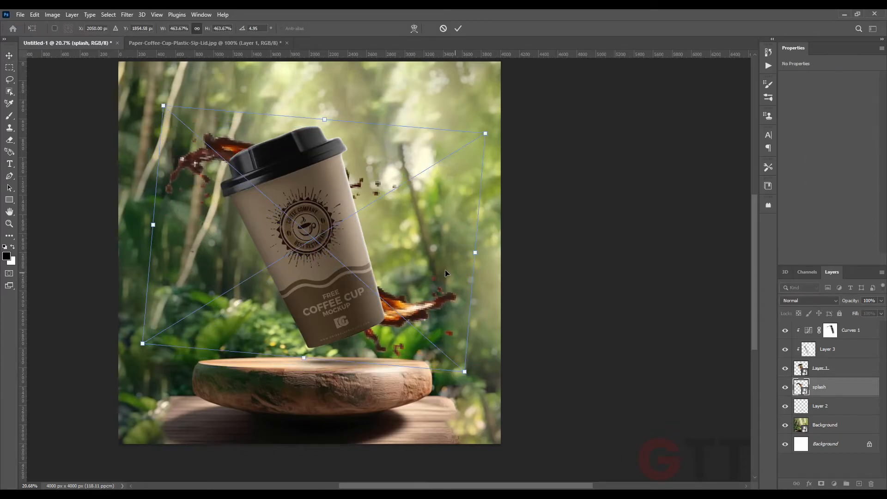
key("Return")
Duplicate the splash layer and flip, rotate and reposition the copy with Free Transform
left_click_drag(832, 378, 832, 387)
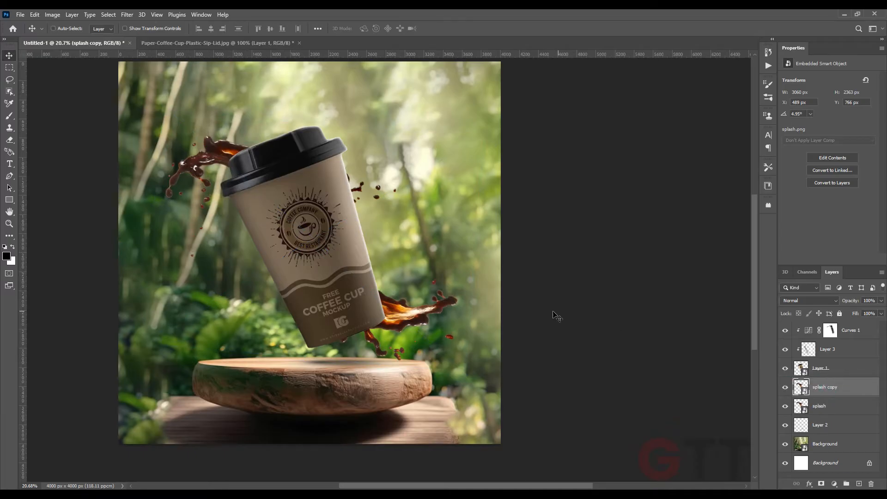
key("ctrl+t")
right_click(272, 228)
left_click(325, 398)
left_click_drag(455, 206, 314, 217)
left_click_drag(350, 222, 263, 104)
left_click_drag(268, 147, 299, 106)
left_click_drag(339, 367, 388, 308)
left_click_drag(305, 227, 353, 226)
mouse_move(413, 217)
left_mouse_down()
mouse_move(407, 267)
mouse_move(413, 216)
left_mouse_up()
mouse_move(269, 234)
left_mouse_down()
mouse_move(277, 232)
mouse_move(270, 225)
left_mouse_up()
left_click_drag(415, 209, 413, 227)
left_click_drag(324, 224, 392, 225)
left_click_drag(299, 151, 312, 205)
left_click_drag(303, 116, 302, 127)
left_click_drag(348, 117, 362, 123)
left_click_drag(438, 285, 437, 281)
key("Return")
Duplicate the splash again to the top of the layer stack and rotate it about 71° across the cup
left_click_drag(827, 391, 832, 322, "alt")
key("ctrl+t")
left_click_drag(443, 285, 438, 251)
left_click_drag(365, 259, 371, 269)
left_click_drag(453, 276, 438, 240)
left_click_drag(388, 296, 401, 295)
left_click_drag(413, 255, 436, 248, "alt")
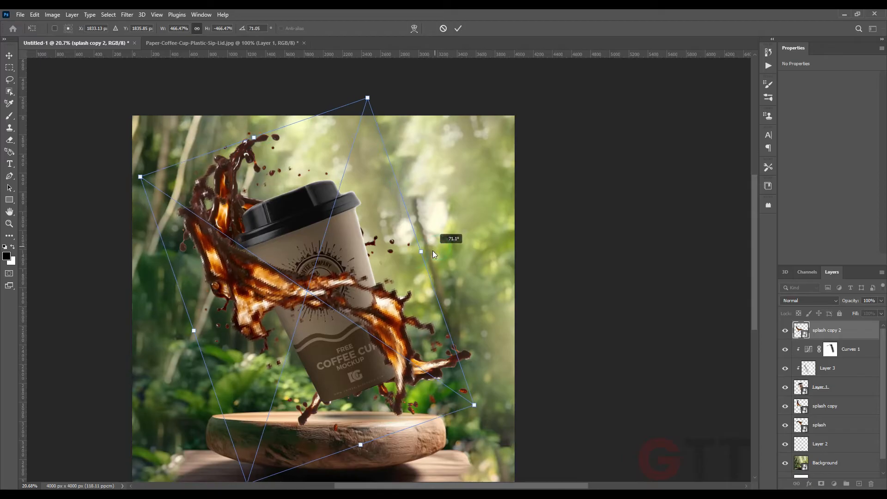
key("Return")
Add a layer mask to the top splash and paint out the part covering the cup using the cup's selection
left_click(821, 484)
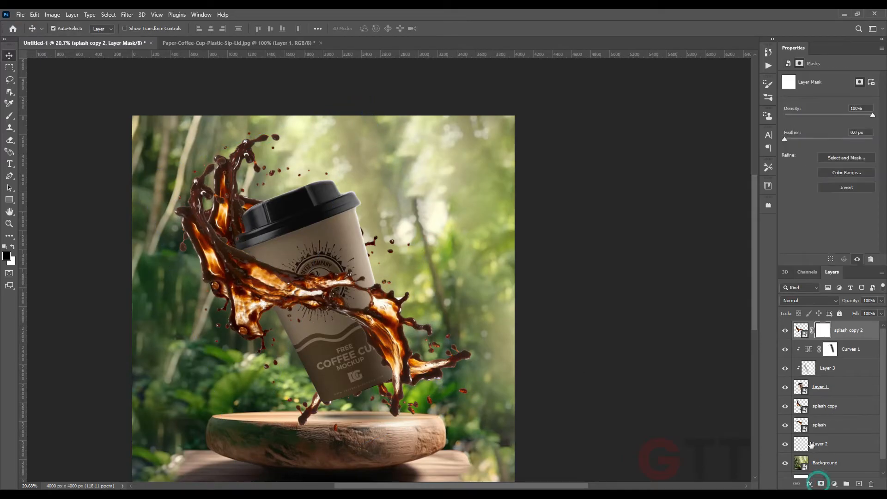
left_click(803, 388, "ctrl")
key("b")
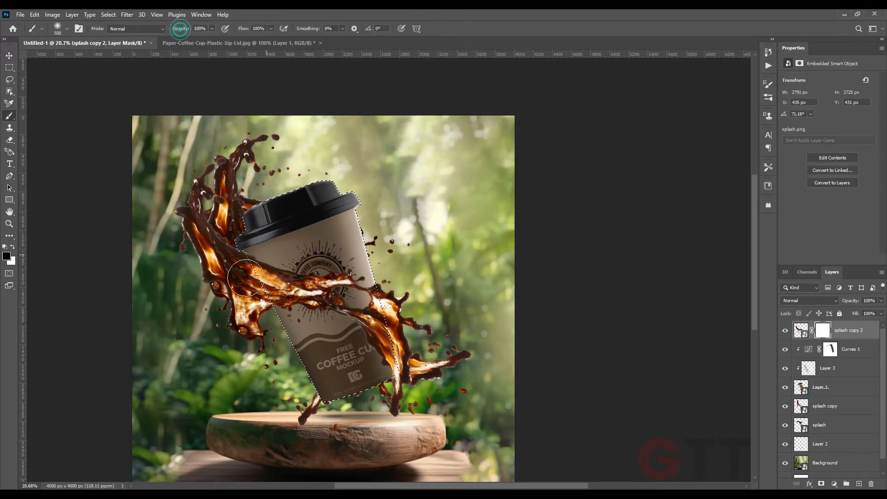
left_click_drag(280, 255, 387, 366)
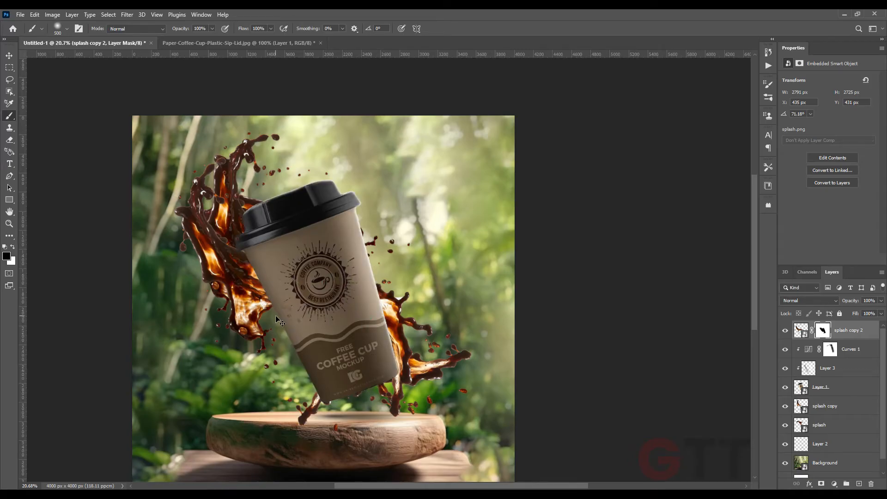
Shift the top splash slightly to the left with the Move tool
left_click(7, 57)
left_click(32, 86)
scroll(602, 341, "down", 1)
left_click(602, 341)
left_click(214, 242)
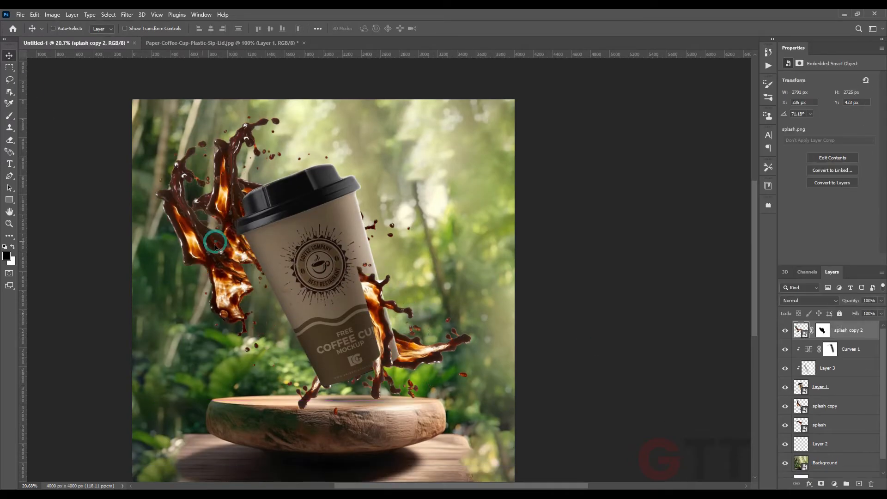
Paint on the top splash's mask to reveal the hidden area again
left_click(824, 330)
key("b")
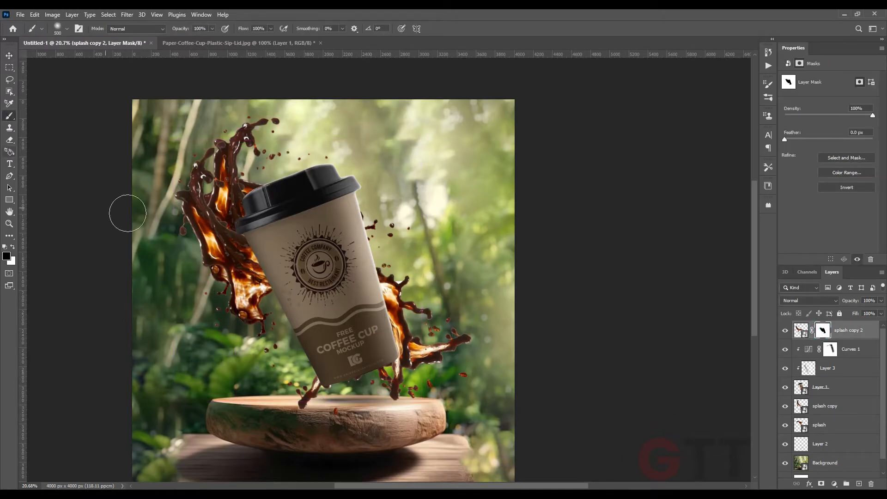
left_click_drag(260, 245, 393, 325)
left_click_drag(373, 293, 329, 291)
Rotate and reposition the top splash so it runs from the upper left down to the wooden base
key("v")
key("ctrl+t")
left_click_drag(298, 130, 413, 202)
left_click_drag(332, 259, 309, 260)
mouse_move(398, 216)
left_mouse_down()
mouse_move(402, 224)
mouse_move(194, 222)
mouse_move(176, 296)
mouse_move(201, 346)
mouse_move(239, 307)
left_mouse_up()
left_click_drag(418, 341, 409, 279)
left_click_drag(361, 289, 379, 278)
left_click_drag(435, 342, 439, 330)
left_click_drag(387, 320, 386, 327)
left_click_drag(451, 341, 195, 180)
key("Return")
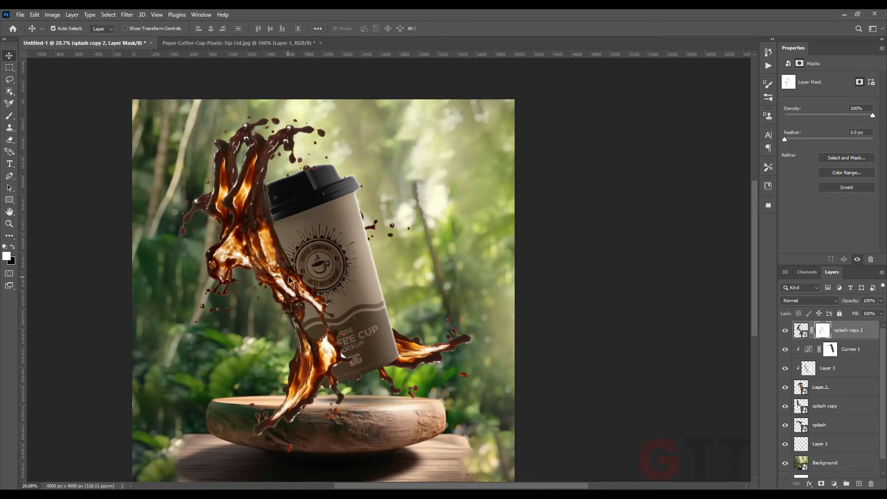
Select the lower splash layers and adjust the splash's size and position with Free Transform
left_click(846, 408, "ctrl")
left_click(845, 425, "ctrl")
key("ctrl+t")
left_click_drag(490, 290, 465, 282)
left_click_drag(479, 282, 477, 254)
left_click_drag(439, 288, 451, 296)
mouse_move(507, 275)
left_mouse_down()
mouse_move(501, 304)
mouse_move(458, 303)
mouse_move(502, 278)
left_mouse_up()
key("Return")
Try moving the splash sideways, then undo the last two changes
left_click_drag(250, 258, 292, 259)
key("ctrl+z")
left_click(598, 275)
key("ctrl+z")
Rotate, scale and reposition the top splash to about 144° so it curls up along the cup's left side
key("ctrl+t")
left_click_drag(387, 268, 383, 323)
left_click_drag(316, 241, 257, 230)
left_click_drag(440, 180, 458, 233)
left_click_drag(291, 202, 303, 182)
left_click_drag(372, 139, 346, 116)
left_click_drag(324, 128, 305, 155)
left_click_drag(344, 145, 326, 142)
left_click_drag(275, 195, 288, 188)
left_click_drag(324, 135, 337, 145)
left_click_drag(277, 189, 270, 191)
left_click_drag(325, 136, 334, 145)
left_click_drag(292, 166, 293, 158)
left_click_drag(341, 143, 326, 129)
key("Return")
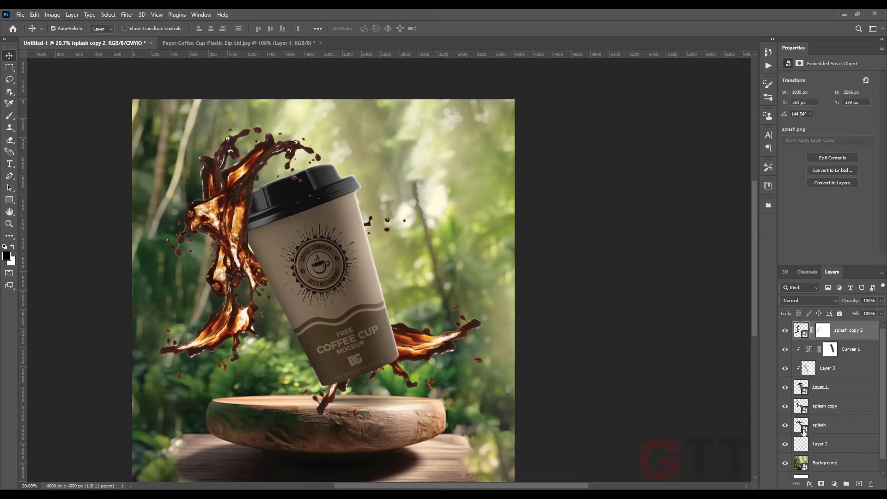
Paint black on the top splash's mask with a smaller 50 px brush to hide the part over the cup
left_click(823, 330)
key("b")
key("x")
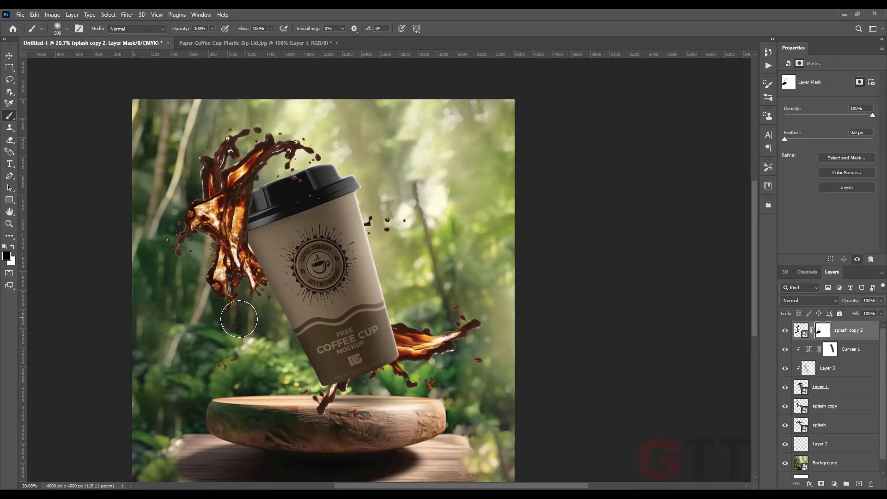
scroll(266, 310, "up", 4)
key("bracketleft")
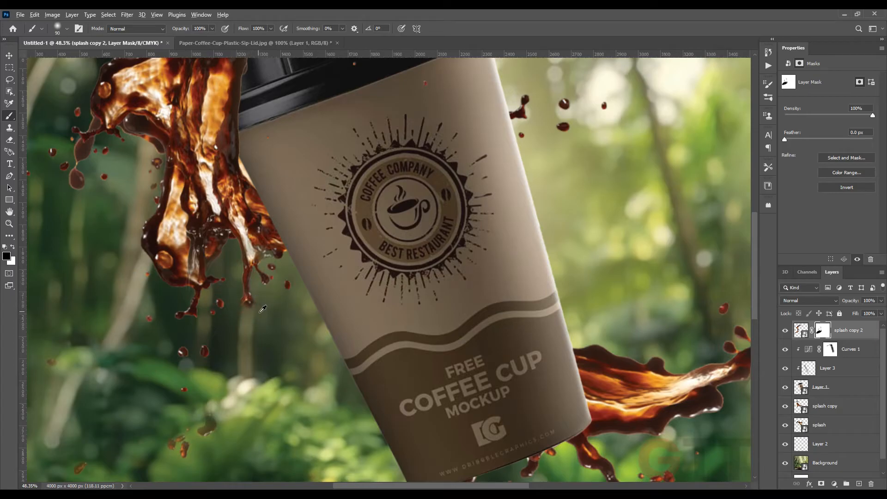
scroll(263, 309, "down", 5)
scroll(306, 406, "up", 3)
left_click(486, 305, "ctrl")
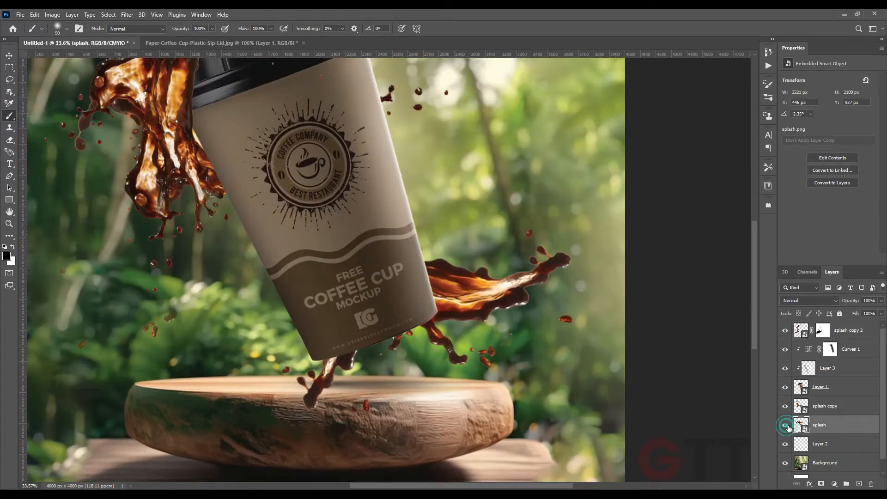
Add a layer mask to the splash copy layer and hide its drip on the wooden base
left_click(799, 405)
left_click(821, 483)
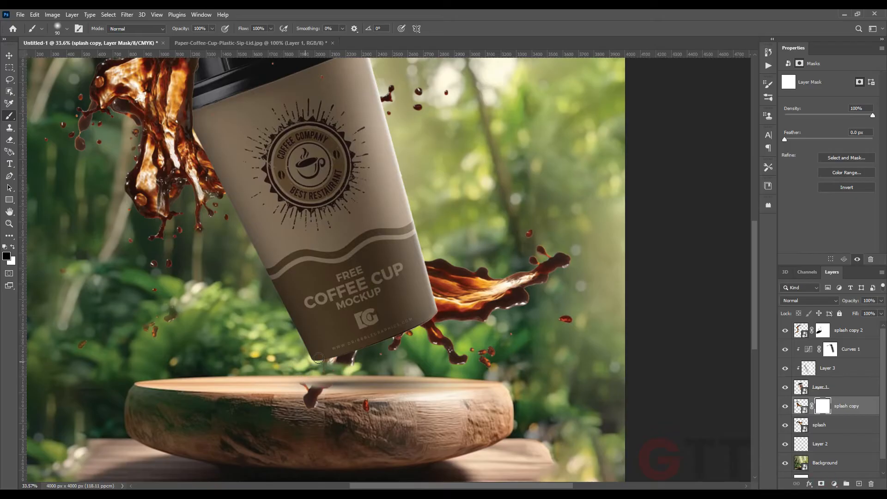
double_click(785, 410)
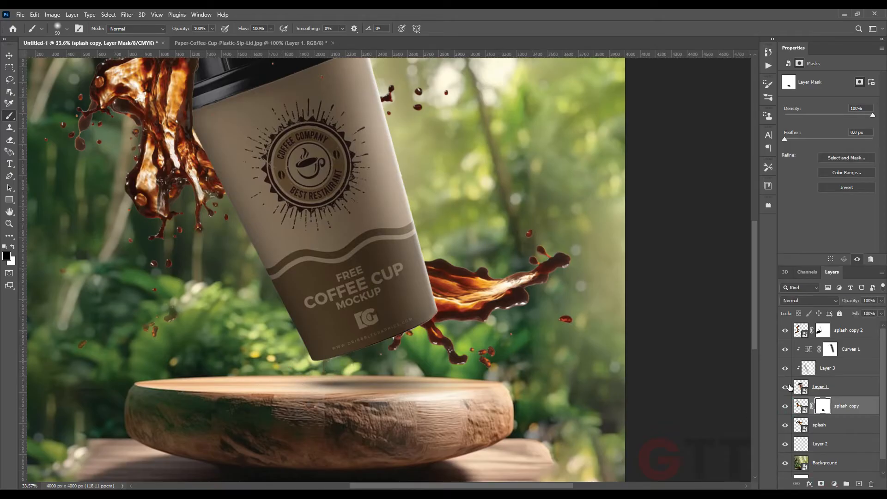
Duplicate the top splash and rotate the new copy about 68° over the cup's left side
left_click(823, 330)
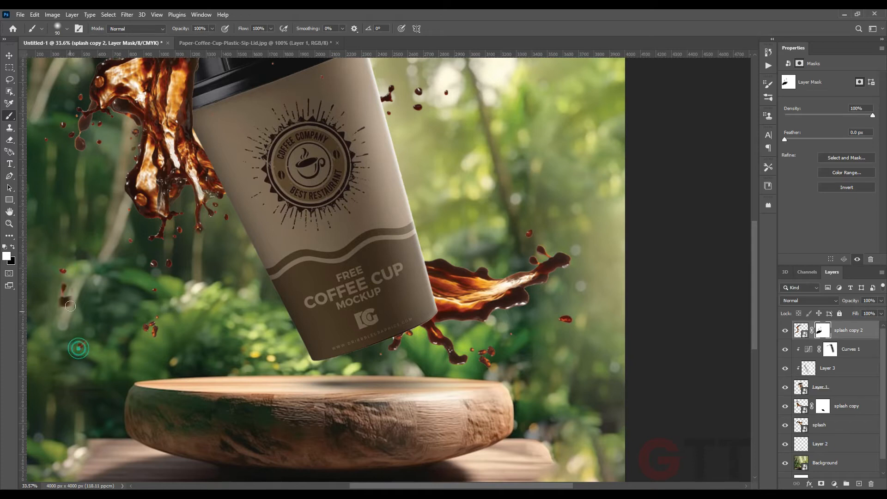
scroll(261, 352, "down", 3)
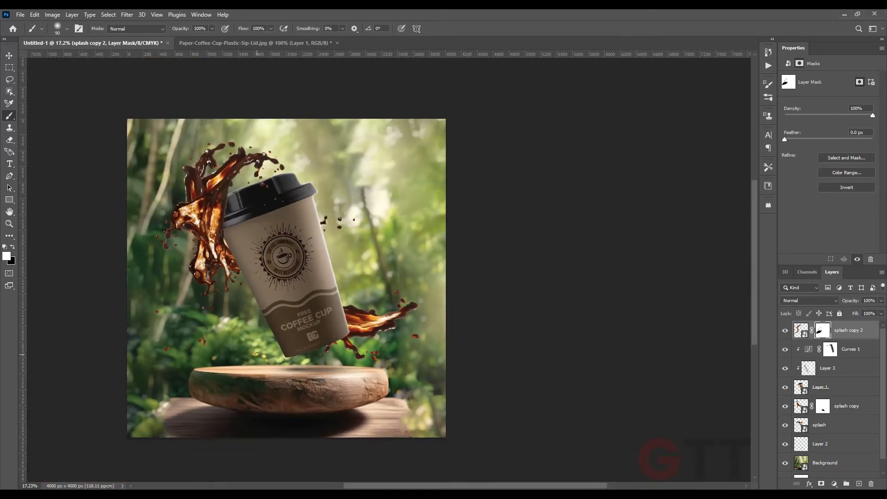
key("v")
left_click(37, 191)
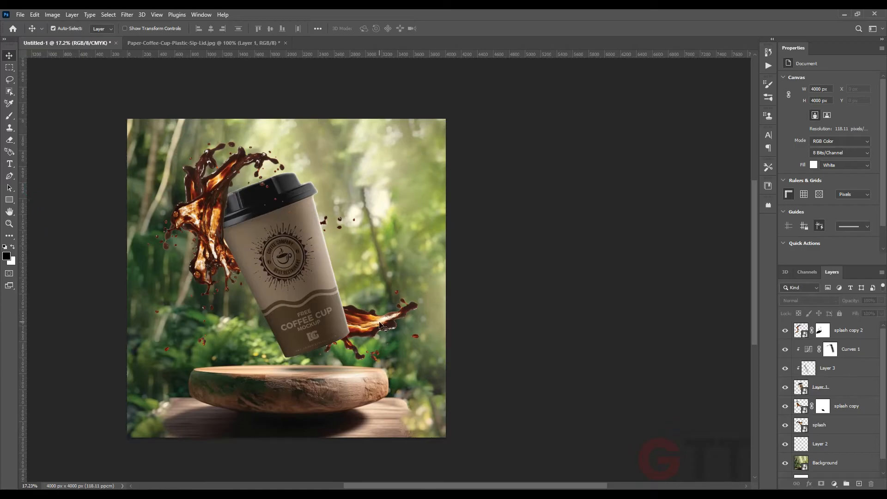
left_click(382, 326)
left_click_drag(216, 232, 229, 283)
key("ctrl+t")
left_click_drag(333, 277, 289, 211)
left_click_drag(231, 278, 268, 292)
left_click_drag(345, 239, 331, 226)
left_click_drag(257, 296, 271, 297)
left_click_drag(340, 243, 312, 226)
left_click_drag(293, 292, 304, 280)
key("Return")
Load the cup's selection and paint out the new splash copy's mask over the cup with a 300 px brush, then deselect
scroll(408, 333, "up", 2)
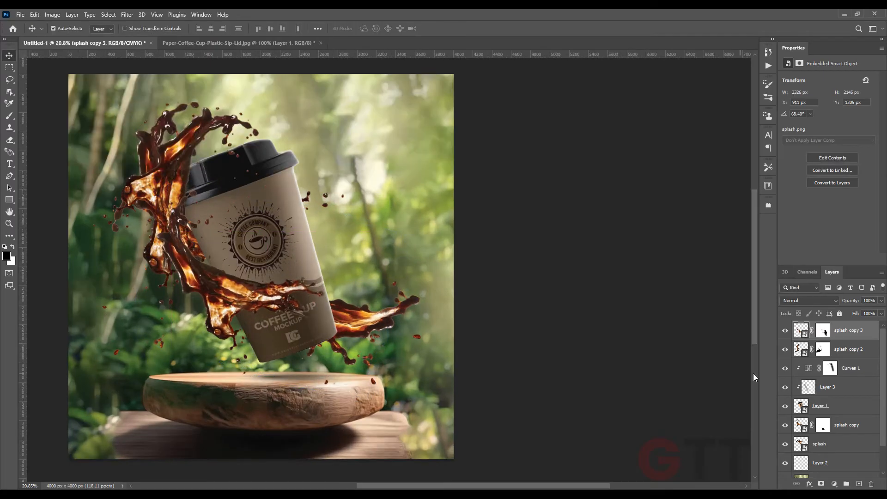
left_click(802, 406, "ctrl")
left_click(823, 330)
key("x")
key("b")
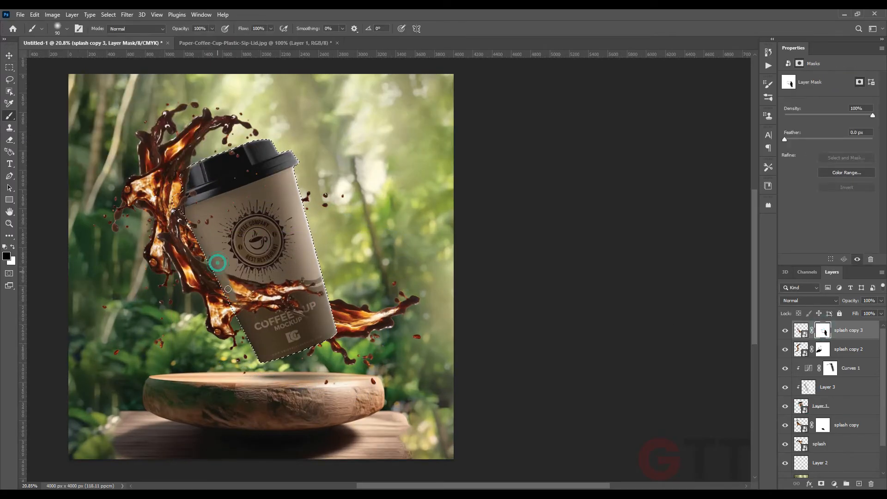
key("bracketright")
key("bracketright")
key("bracketright")
left_click_drag(308, 302, 311, 284)
mouse_move(198, 219)
left_mouse_down()
mouse_move(194, 204)
mouse_move(204, 197)
left_mouse_up()
key("x")
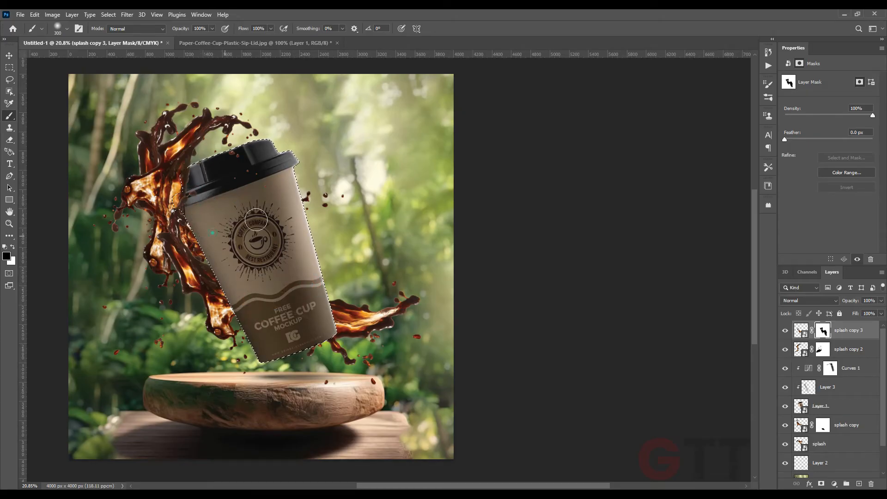
key("ctrl+d")
scroll(286, 327, "down", 3)
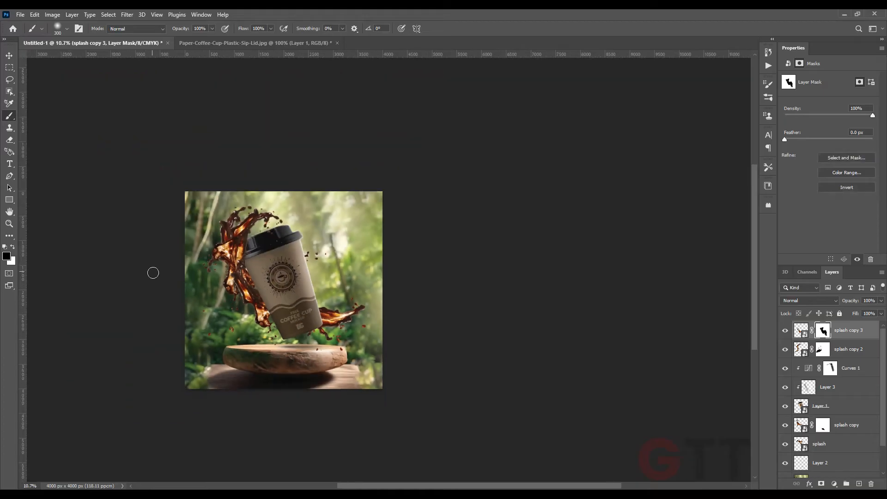
Scale the newest splash copy slightly, rotate it about 3° and nudge it up around the cup
left_click(10, 56)
left_click(59, 114)
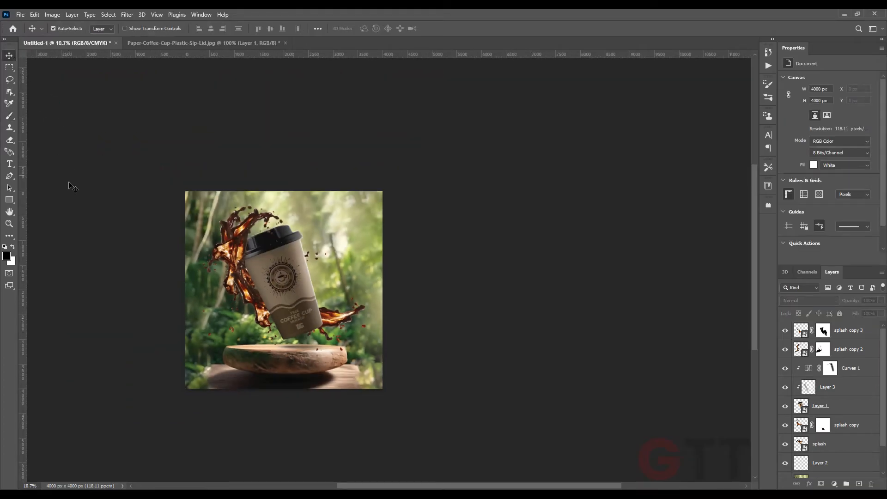
scroll(218, 266, "up", 2)
left_click(827, 444)
left_click(842, 339, "shift")
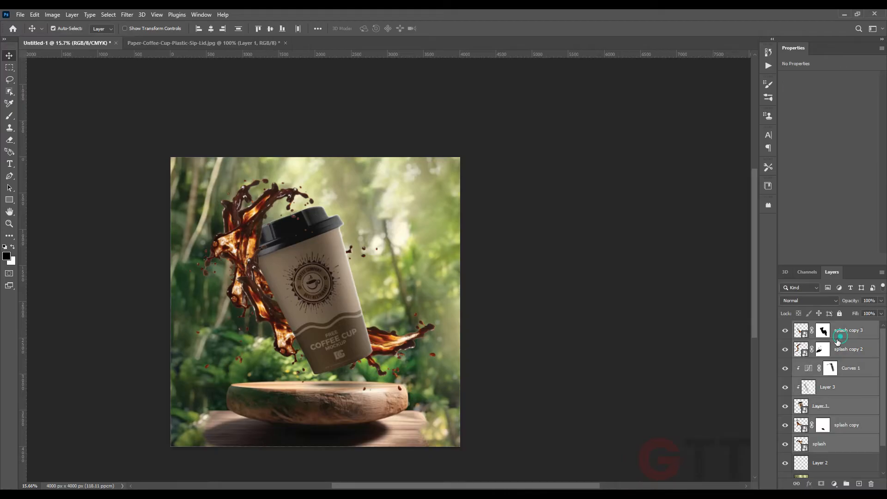
key("ctrl+t")
left_click_drag(465, 277, 461, 296)
left_click_drag(406, 296, 396, 296)
left_click_drag(448, 181, 448, 180)
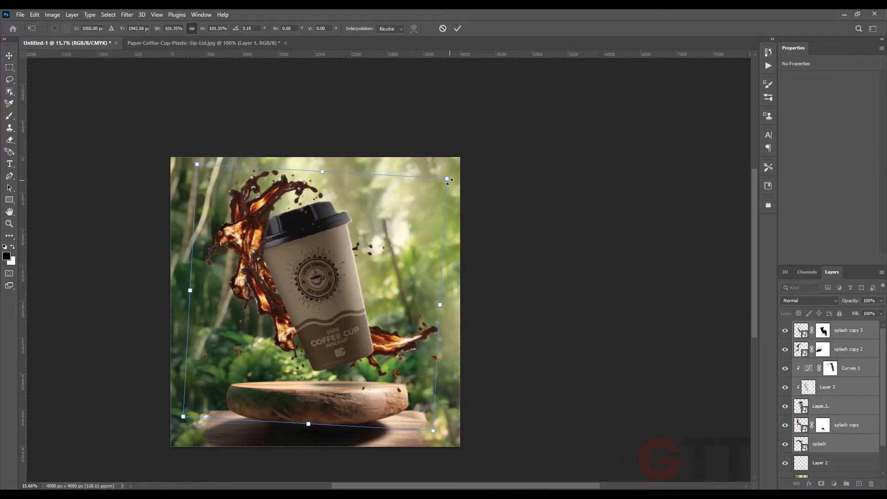
key("Return")
scroll(340, 381, "up", 3)
mouse_move(339, 381)
left_mouse_down()
mouse_move(323, 381)
mouse_move(339, 363)
left_mouse_up()
scroll(329, 374, "down", 3)
Place a spotlight image, enlarge it to about 233% to cover the canvas, and hide its layer
left_click(320, 493)
left_click(328, 301)
left_click(519, 79)
left_click_drag(519, 77, 329, 351)
left_click_drag(414, 284, 544, 219)
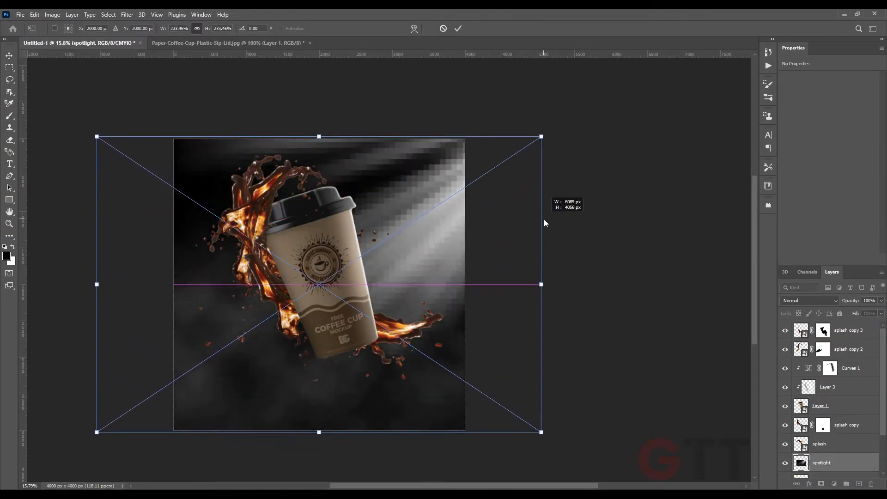
key("Return")
left_click(785, 463)
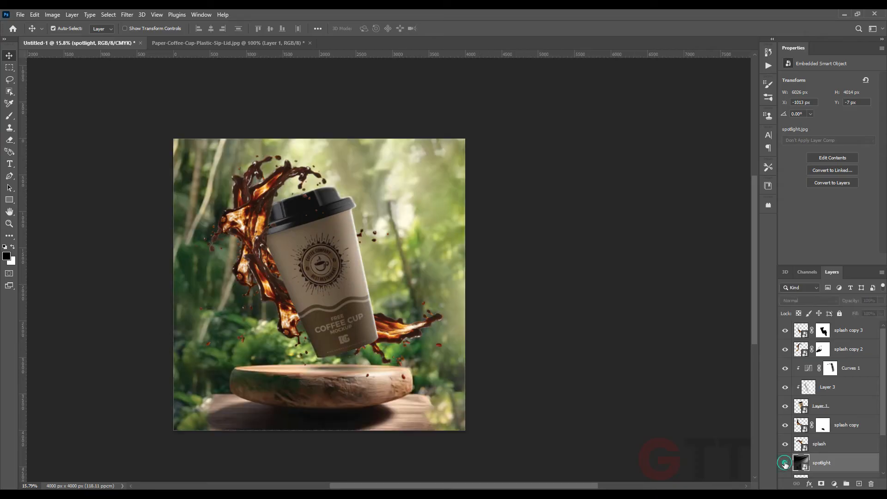
Lasso one coffee bean in coffee.png, bring it into the composite and convert it to a smart object
key("alt+Tab")
left_click_drag(155, 76, 471, 46)
key("l")
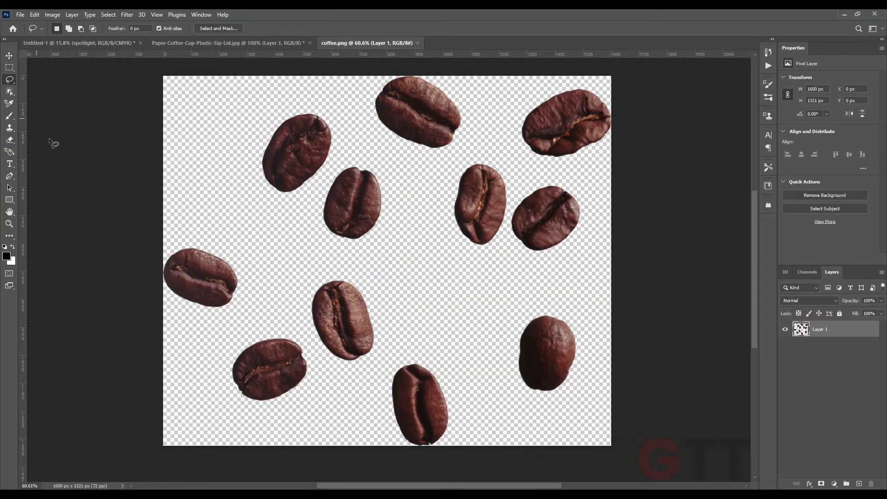
left_click_drag(389, 331, 323, 271)
mouse_move(343, 302)
left_mouse_down()
mouse_move(104, 43)
mouse_move(298, 202)
left_mouse_up()
left_click_drag(821, 454, 823, 325)
right_click(828, 330)
left_click(855, 306)
Shrink and rotate the bean about -18° and position it at the cup's upper right edge
key("ctrl+t")
left_click_drag(331, 190, 331, 206)
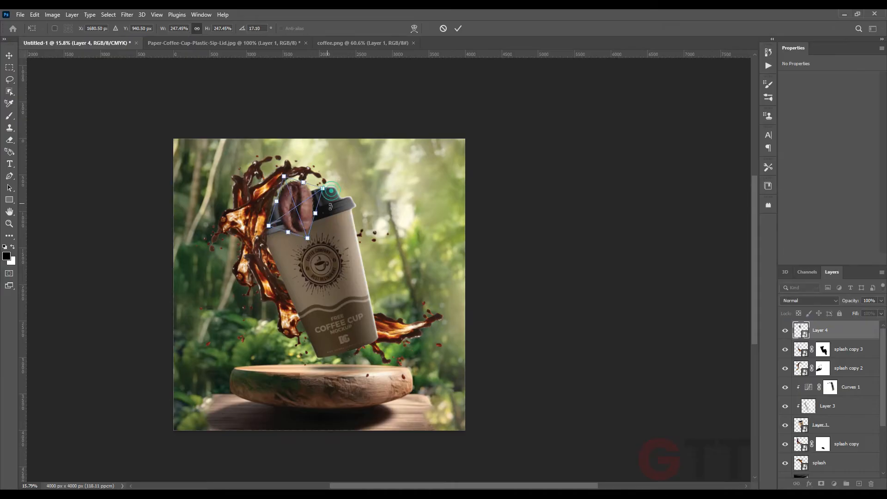
scroll(372, 213, "up", 5)
key("Return")
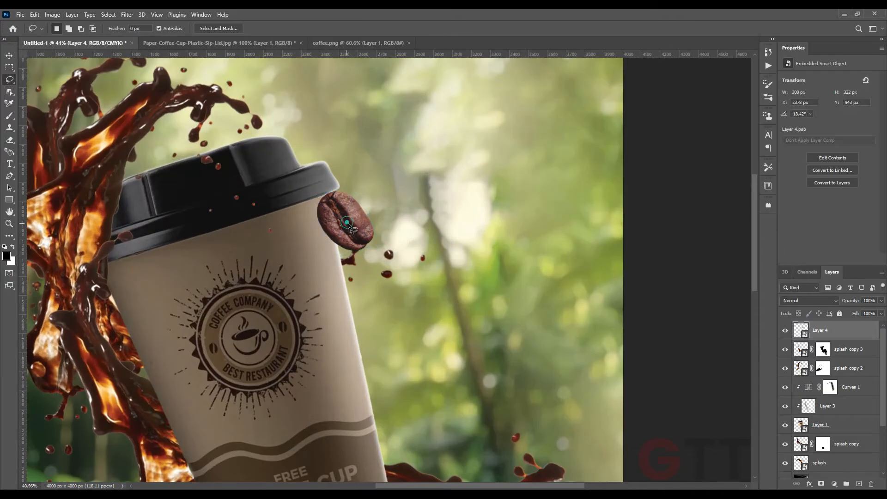
left_click_drag(332, 214, 303, 232)
Duplicate the bean and transform the copies, placing a large flipped bean at the canvas's right edge
scroll(303, 231, "down", 2)
left_click_drag(303, 282, 312, 209)
left_click_drag(325, 168, 339, 382)
key("ctrl+t")
left_click_drag(365, 343, 355, 393)
scroll(350, 377, "up", 4)
right_click(323, 369)
left_click(343, 362)
left_click_drag(369, 330, 304, 314)
right_click(316, 382)
left_click(332, 365)
left_click_drag(314, 365, 340, 365)
left_click_drag(394, 352, 396, 375)
left_click_drag(342, 369, 507, 286)
key("Return")
Move a bean copy to the lower left and enlarge it to about 434%, rotated about 17°
scroll(370, 363, "down", 4)
key("ctrl+t")
left_click_drag(482, 307, 210, 401)
key("Return")
key("ctrl+t")
mouse_move(193, 349)
left_mouse_down()
mouse_move(248, 369)
mouse_move(218, 370)
mouse_move(227, 365)
mouse_move(207, 377)
mouse_move(221, 367)
mouse_move(195, 360)
left_mouse_up()
left_click_drag(206, 382, 208, 377)
key("Return")
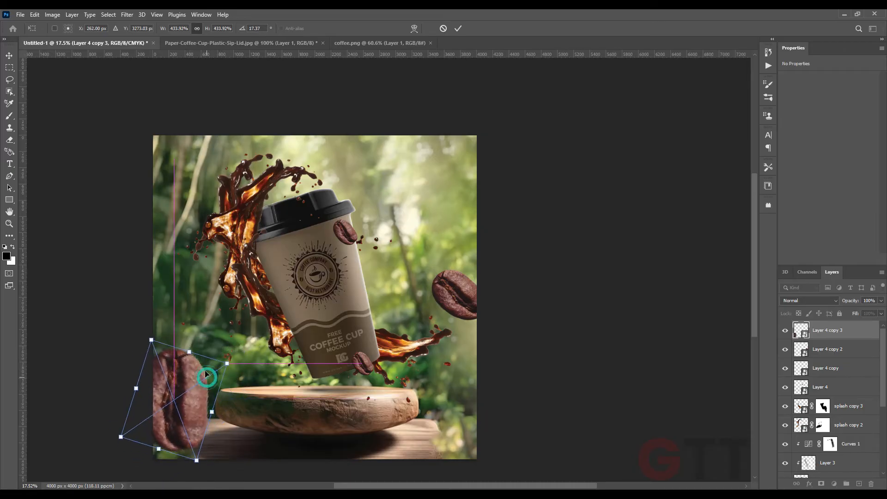
Enlarge the bean at the cup's upper edge to about 118% and rotate it about 34°
scroll(391, 215, "up", 6)
left_click(315, 244)
key("ctrl+t")
left_click_drag(340, 223, 342, 243)
left_click_drag(316, 247, 331, 225)
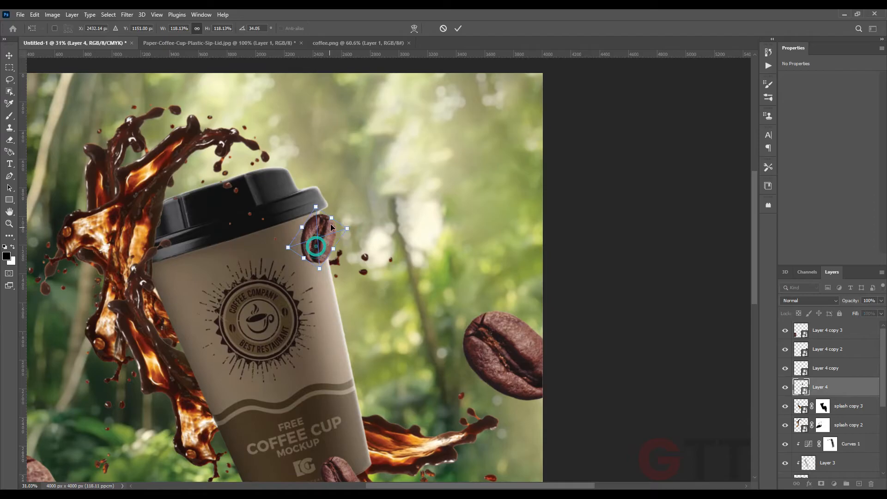
key("Return")
Rotate the small bean at the cup's bottom edge to about -37°
left_click_drag(354, 339, 357, 262)
left_click(352, 406)
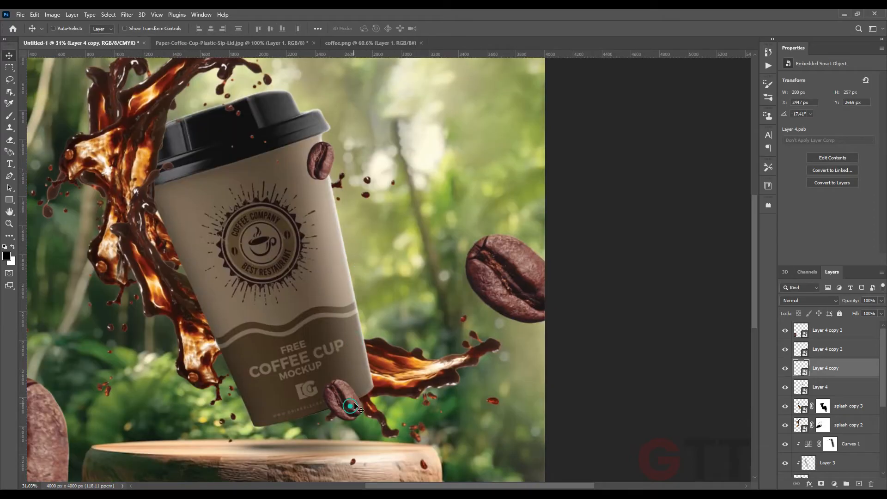
key("ctrl+t")
scroll(347, 395, "up", 5)
mouse_move(376, 382)
left_mouse_down()
mouse_move(353, 382)
mouse_move(368, 372)
left_mouse_up()
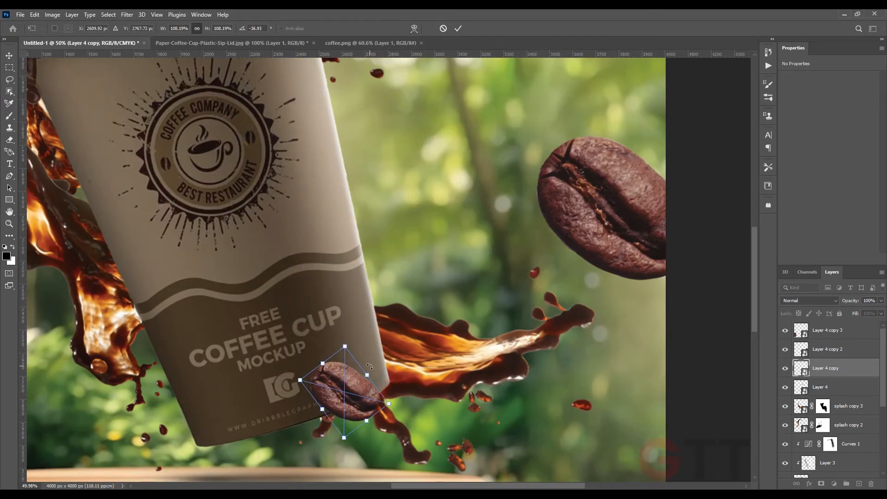
key("Return")
Rotate the large right-edge bean to about -21°
scroll(365, 375, "down", 10)
left_click(459, 307)
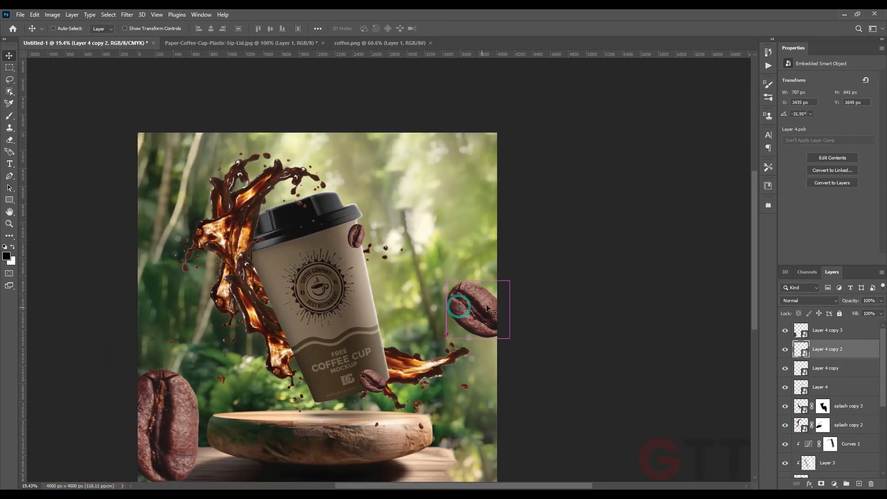
key("ctrl+t")
left_click_drag(509, 293, 508, 303)
key("Return")
scroll(483, 301, "up", 4)
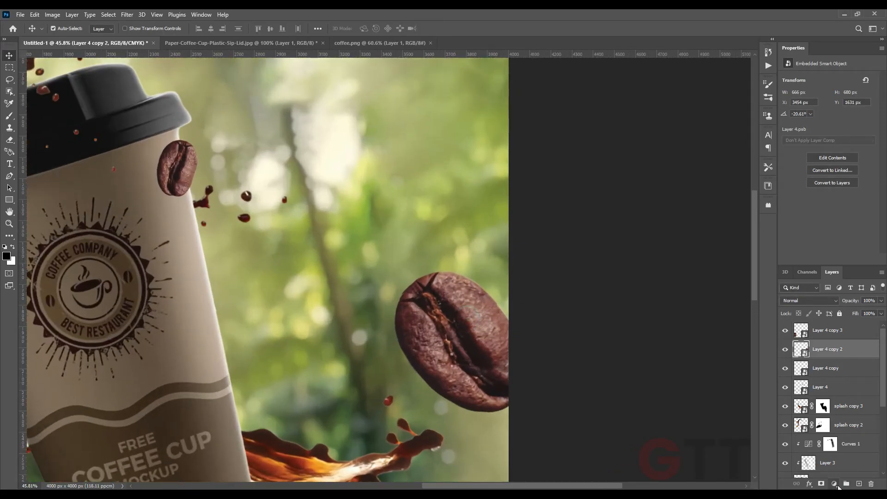
Add a Curves adjustment clipped to the right-edge bean, lowering the highlight output to 147
left_click(838, 487)
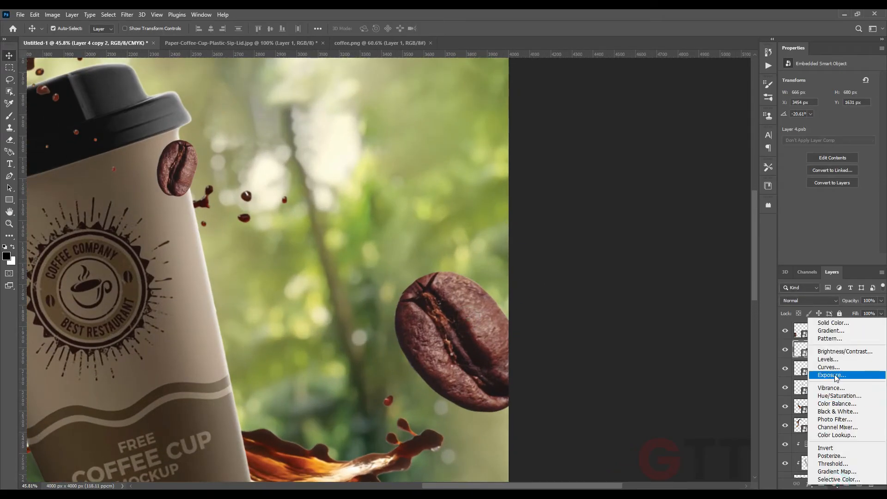
left_click(819, 368)
left_click(803, 359, "alt")
left_click_drag(872, 101, 873, 131)
left_click(14, 118)
scroll(490, 295, "up", 5)
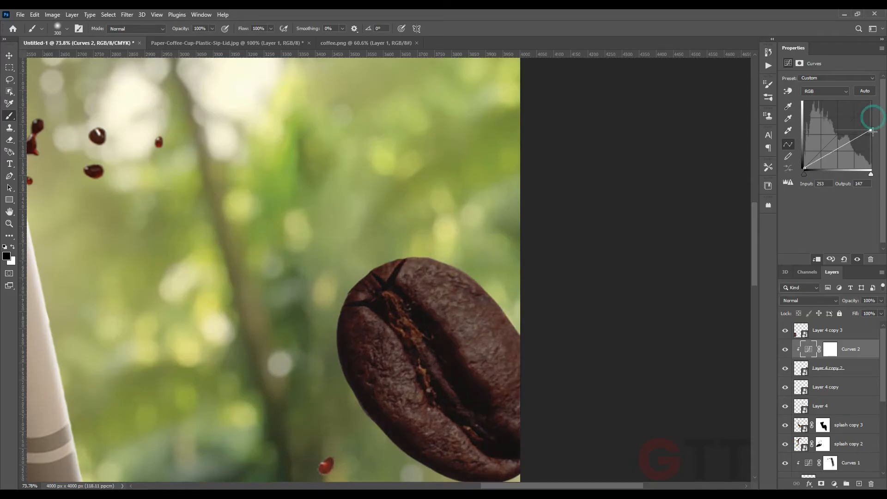
Paint black on the Curves mask with an enlarged brush to restore the bean's brightness along its upper edge
left_click(829, 349)
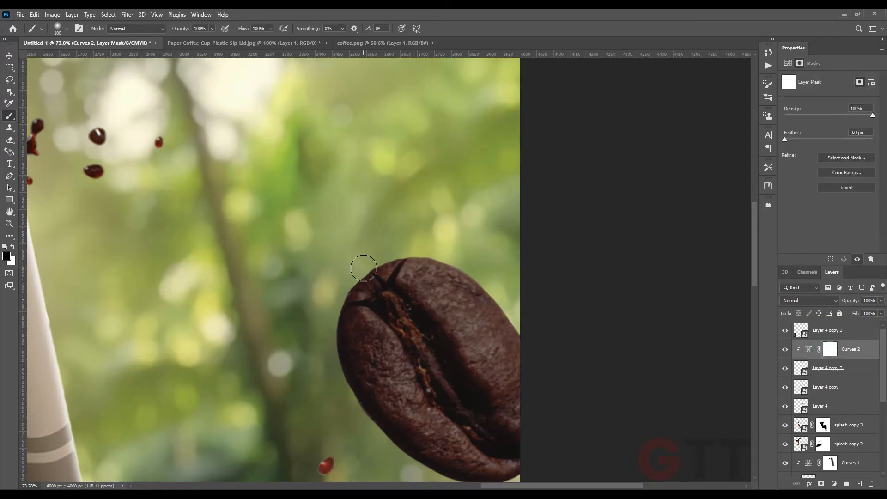
mouse_move(386, 258)
left_mouse_down()
mouse_move(577, 351)
mouse_move(545, 338)
left_mouse_up()
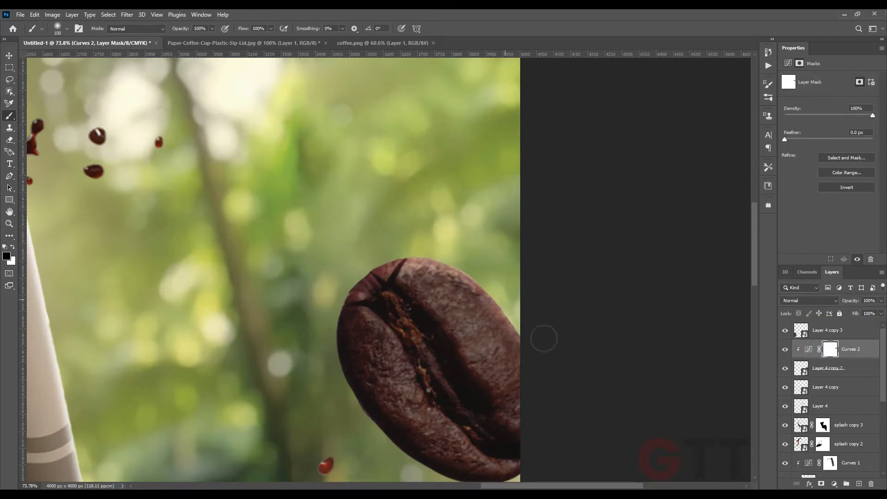
key("bracketright")
key("bracketright")
key("bracketright")
left_click_drag(402, 244, 571, 345)
key("bracketright")
scroll(398, 284, "down", 2)
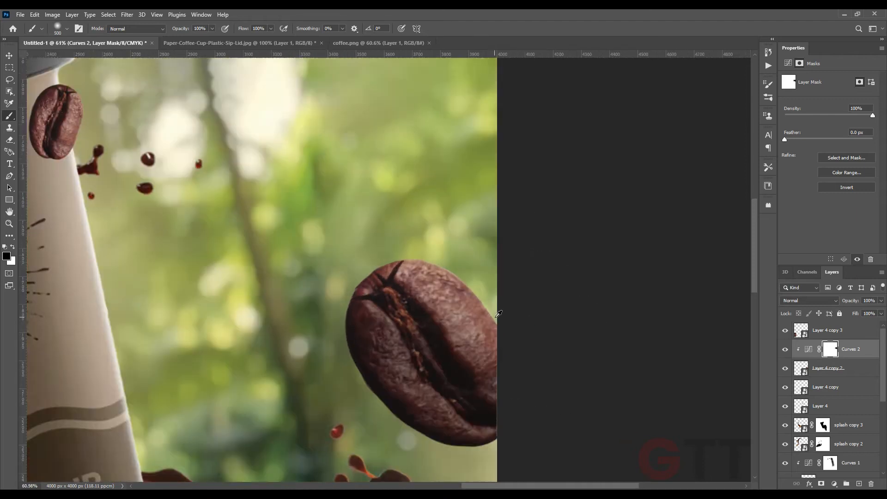
Add a new clipped layer above the right-edge bean and paint a soft white highlight on its top at 12% opacity
scroll(477, 314, "up", 6)
left_click(836, 372)
left_click(859, 484)
scroll(324, 201, "up", 4)
key("bracketleft")
key("bracketleft")
key("bracketleft")
key("bracketleft")
key("bracketleft")
key("bracketleft")
key("bracketleft")
key("bracketleft")
key("bracketleft")
key("bracketleft")
key("bracketleft")
key("bracketleft")
key("bracketleft")
key("bracketleft")
key("bracketleft")
key("bracketleft")
key("bracketleft")
key("bracketleft")
key("bracketleft")
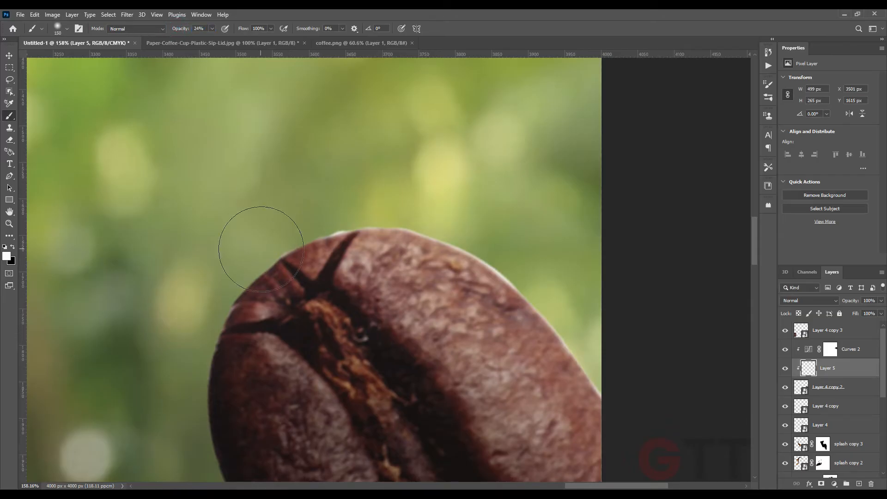
key("bracketright")
key("bracketright")
key("1")
key("2")
mouse_move(311, 208)
left_mouse_down()
mouse_move(274, 193)
mouse_move(413, 206)
mouse_move(528, 256)
mouse_move(602, 356)
left_mouse_up()
scroll(620, 379, "down", 6)
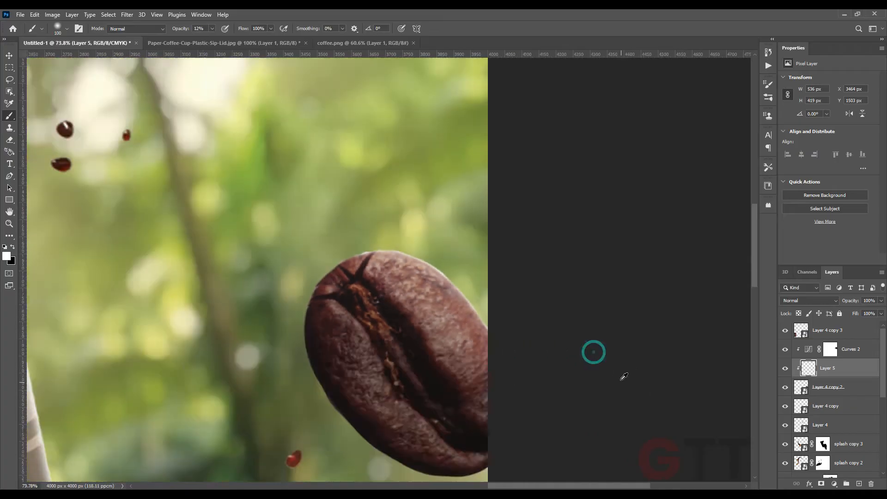
scroll(477, 330, "up", 5)
key("bracketright")
key("bracketright")
key("bracketright")
key("bracketright")
mouse_move(344, 227)
left_mouse_down()
mouse_move(442, 252)
mouse_move(493, 315)
left_mouse_up()
scroll(500, 328, "down", 10)
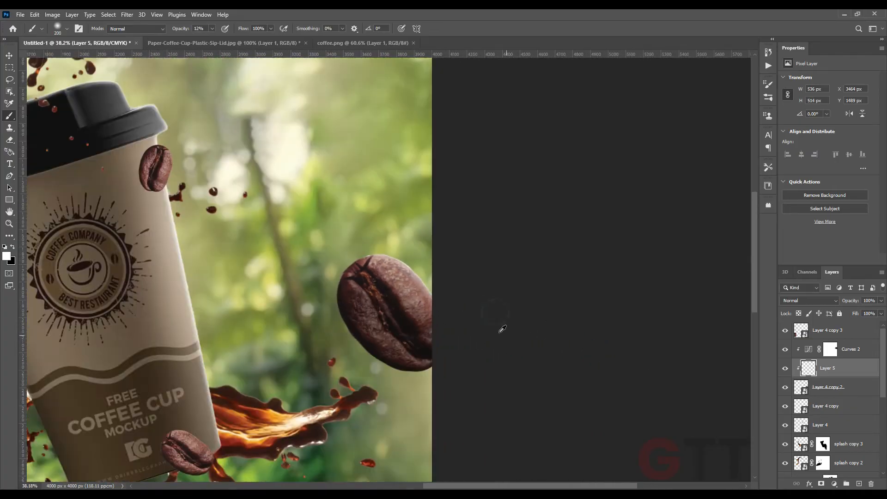
Apply a Motion Blur with angle -19° and distance 82 pixels to the right-edge bean
left_click(8, 56)
left_click(400, 298)
left_click(384, 279)
left_click(127, 15)
mouse_move(170, 134)
left_click(254, 165)
left_click_drag(85, 279, 81, 278)
left_click(163, 170)
left_click(127, 14)
mouse_move(165, 134)
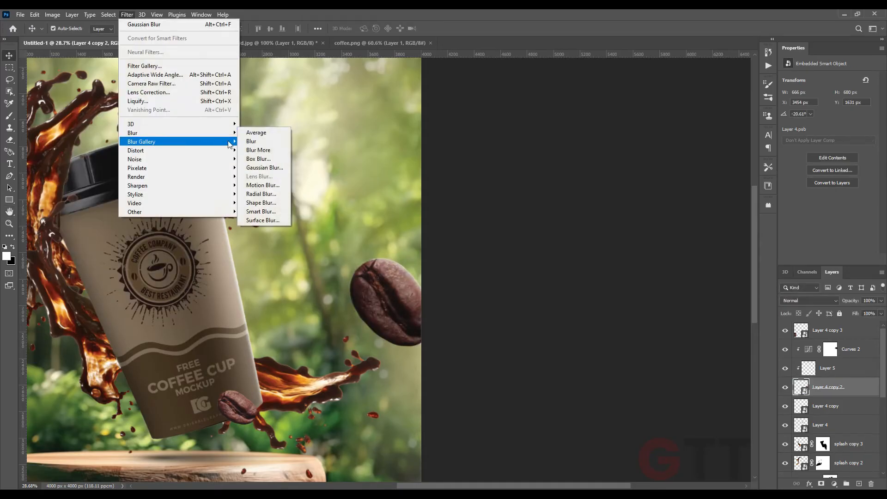
left_click(257, 185)
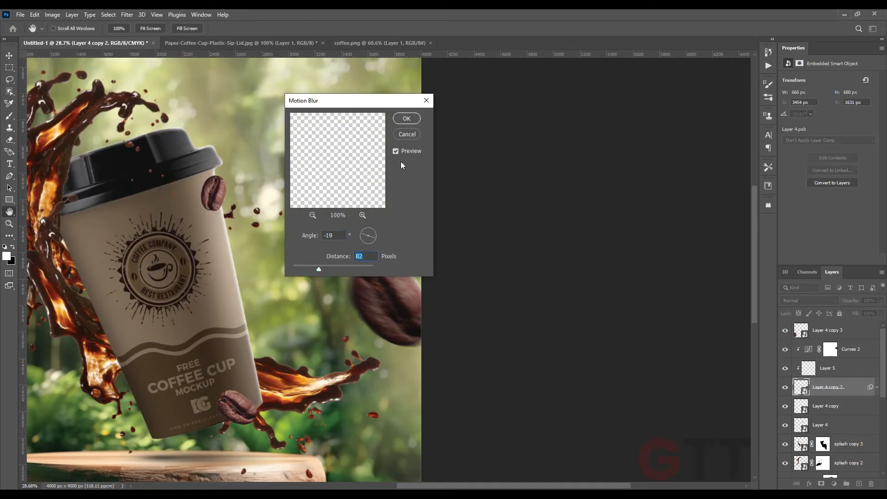
left_click(407, 118)
Add a layer mask to the bean's highlight layer and paint out part of the highlight
scroll(391, 319, "up", 4)
left_click(827, 369)
left_click(821, 484)
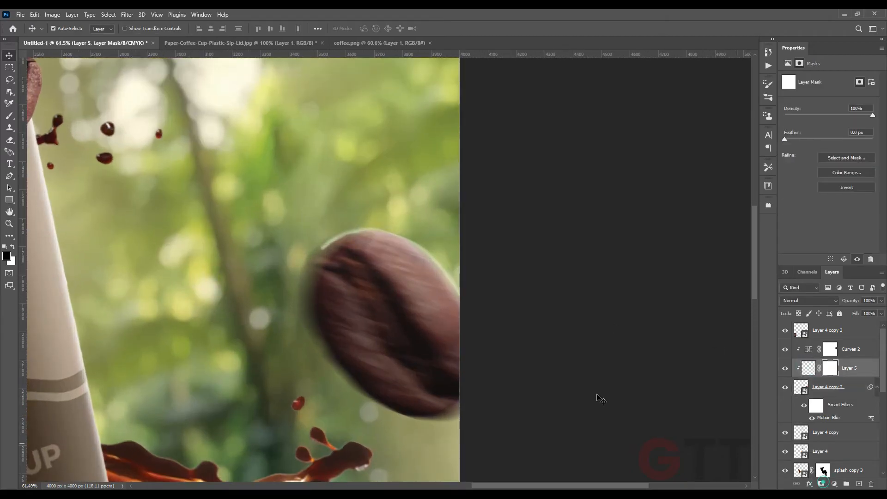
key("b")
key("x")
scroll(324, 226, "up", 3)
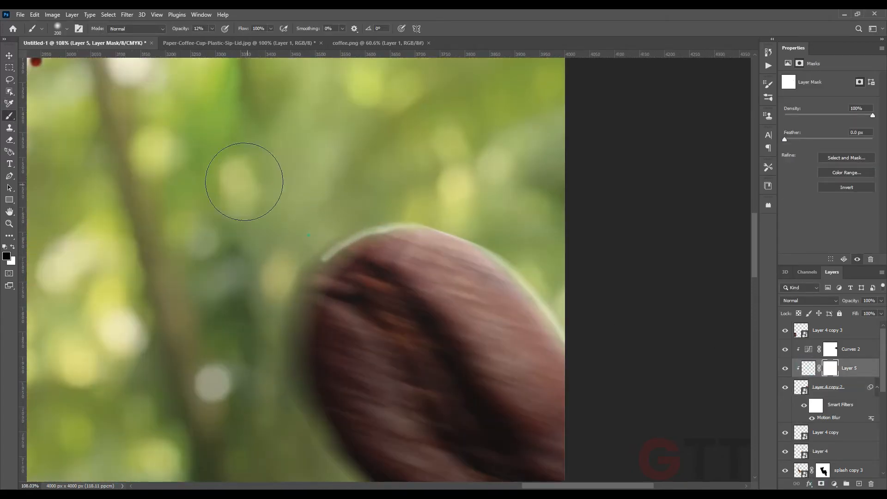
scroll(363, 234, "down", 5)
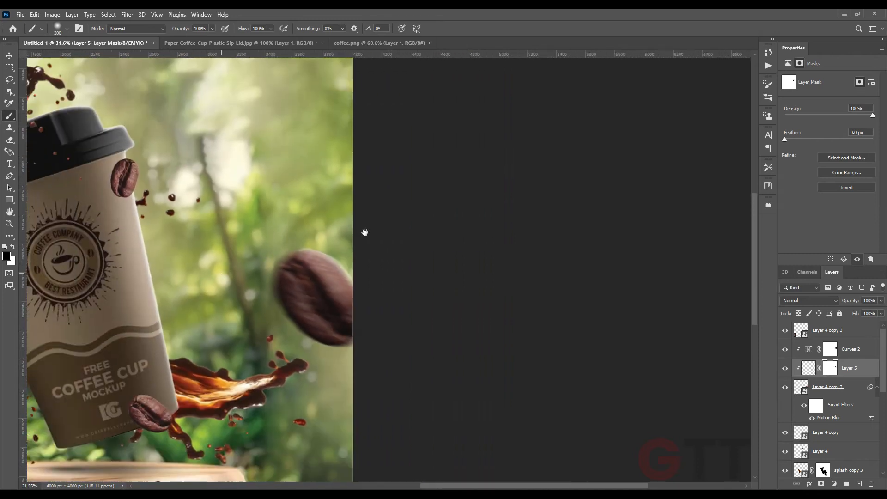
left_click_drag(318, 230, 387, 197)
Rotate and resize the large bean at the lower left
key("v")
left_click(224, 282)
key("ctrl+t")
left_click_drag(254, 214, 315, 250)
left_click_drag(248, 314, 239, 295)
mouse_move(288, 227)
left_mouse_down()
mouse_move(294, 250)
mouse_move(288, 243)
left_mouse_up()
key("Return")
Add a Curves adjustment clipped to the lower-left bean, lowering the highlight output to 120
left_click(835, 484)
left_click(830, 366)
left_click(805, 339, "alt")
left_click_drag(871, 101, 871, 132)
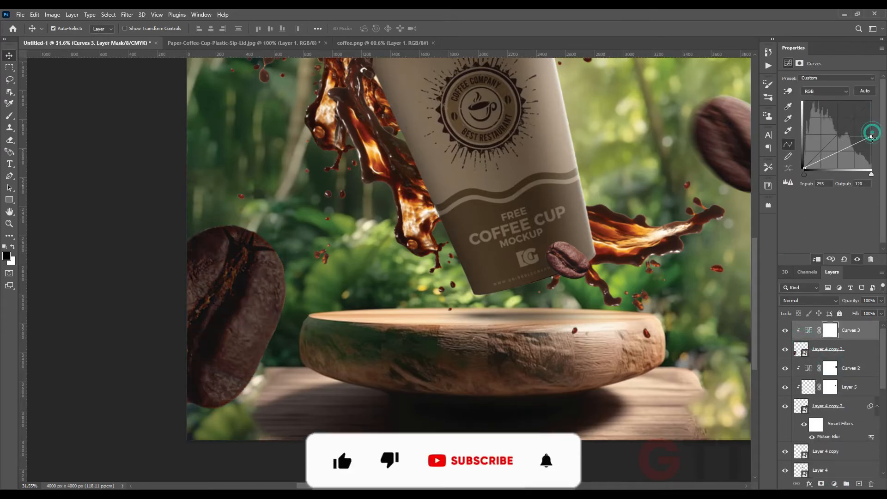
Paint black on the lower-left bean's Curves mask with a 300 px brush to restore brightness along its edges
key("b")
scroll(254, 217, "up", 3)
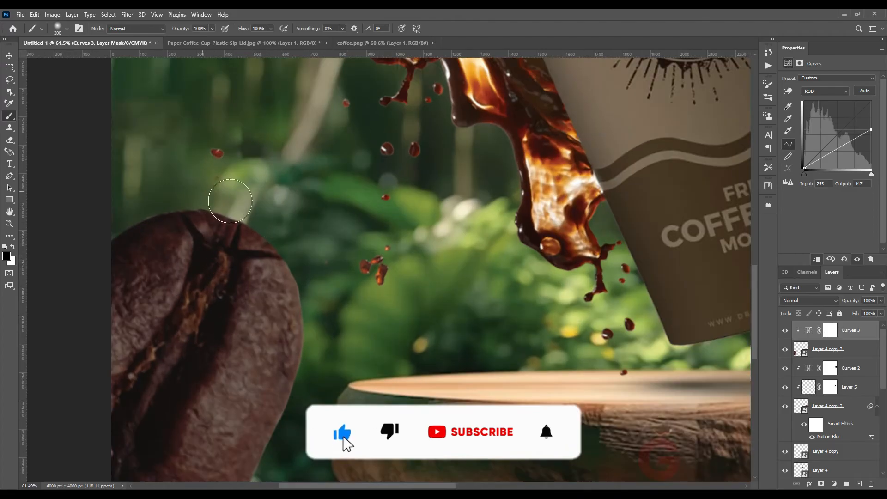
left_click_drag(331, 341, 337, 244)
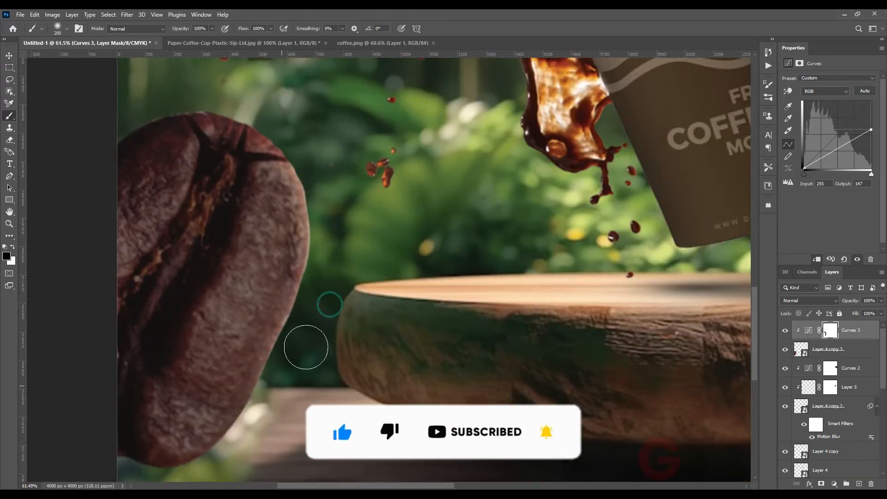
left_click_drag(268, 426, 297, 366)
left_click_drag(231, 385, 214, 409)
scroll(215, 406, "down", 3)
left_click_drag(273, 250, 275, 321)
key("]")
key("]")
key("]")
key("]")
key("]")
key("]")
key("]")
left_click(329, 251)
left_click_drag(355, 291, 371, 254)
mouse_move(398, 276)
left_mouse_down()
mouse_move(309, 452)
mouse_move(314, 395)
left_mouse_up()
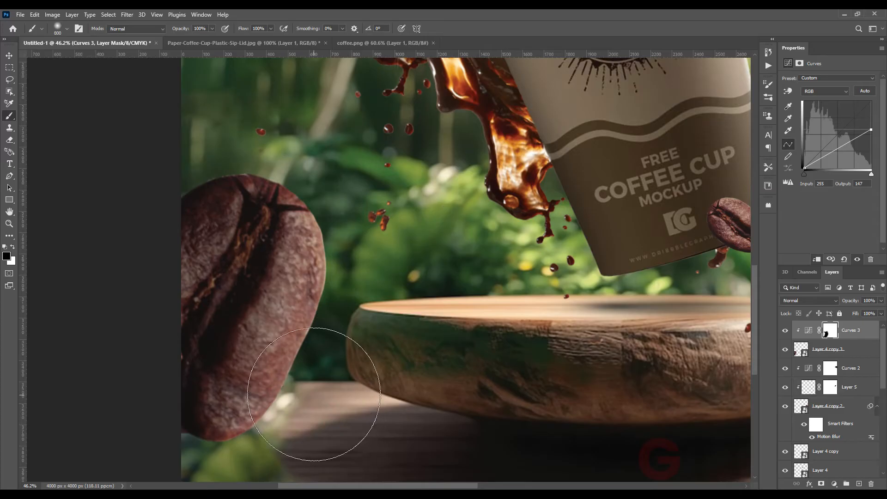
Add a new layer clipped to the lower-left bean and paint white highlights along its right edge at 54% brush opacity
scroll(314, 395, "up", 3)
key("x")
left_click(838, 355)
left_click(858, 485)
key("[")
key("[")
key("[")
key("[")
key("[")
key("[")
key("[")
key("[")
key("[")
key("[")
key("[")
key("[")
key("[")
scroll(259, 67, "up", 3)
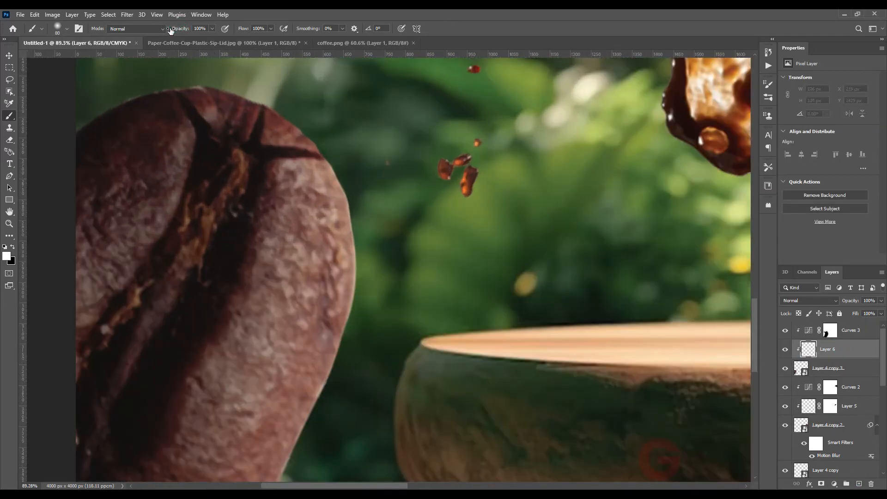
left_click_drag(184, 75, 229, 76)
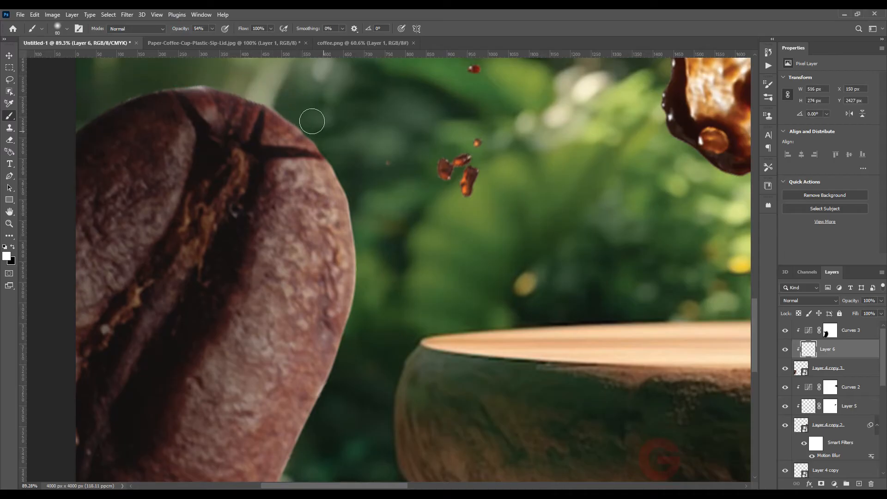
left_click_drag(337, 150, 368, 265)
left_click_drag(372, 269, 403, 168)
left_click_drag(392, 260, 402, 211)
left_click_drag(405, 155, 368, 235)
left_click_drag(378, 291, 406, 237)
left_click_drag(407, 179, 352, 287)
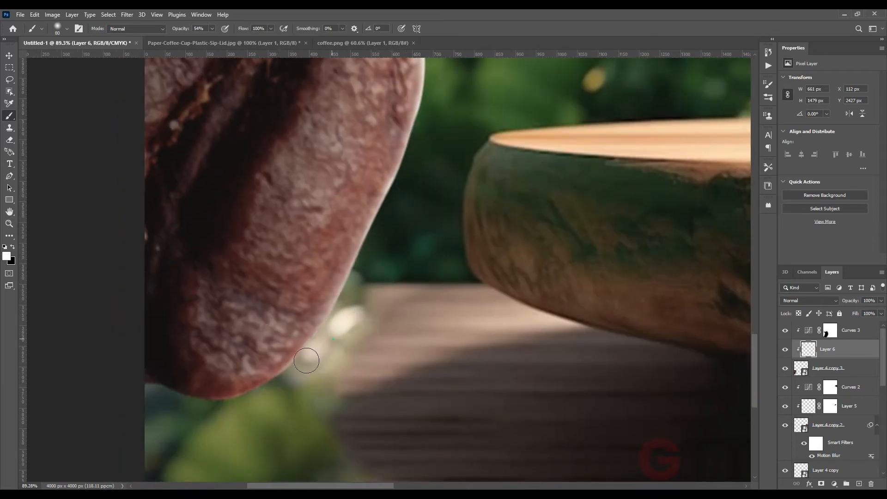
Paint more soft white highlight along the lower-left bean's bottom edge with a larger brush
left_click_drag(247, 405, 132, 396)
scroll(292, 381, "down", 5)
left_click_drag(325, 233, 310, 289)
key("bracketright")
mouse_move(386, 200)
left_mouse_down()
mouse_move(393, 170)
mouse_move(379, 234)
mouse_move(287, 435)
left_mouse_up()
scroll(361, 317, "down", 5)
Apply a Motion Blur to the lower-left bean with an angle of -19 and a distance of 30 pixels
left_click(11, 58)
left_click(338, 258)
left_click(801, 364)
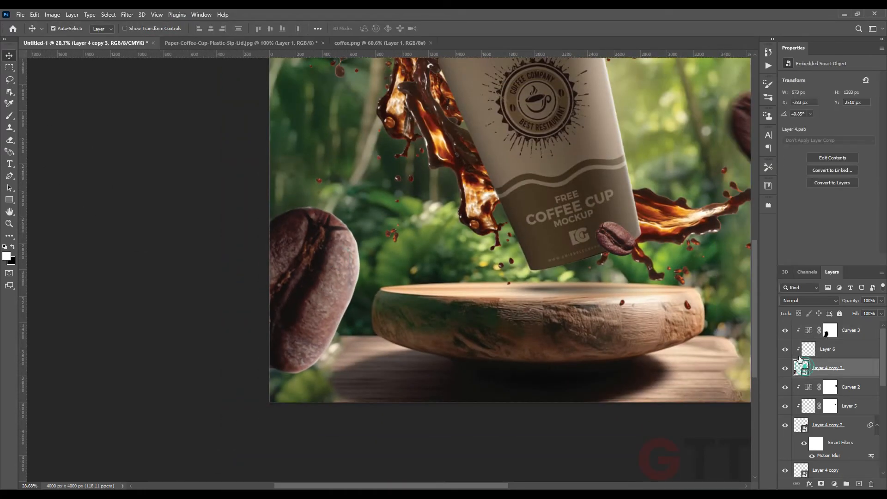
left_click(127, 14)
mouse_move(226, 137)
left_click(252, 167)
left_click(173, 171)
left_click(129, 16)
mouse_move(181, 134)
left_click(259, 185)
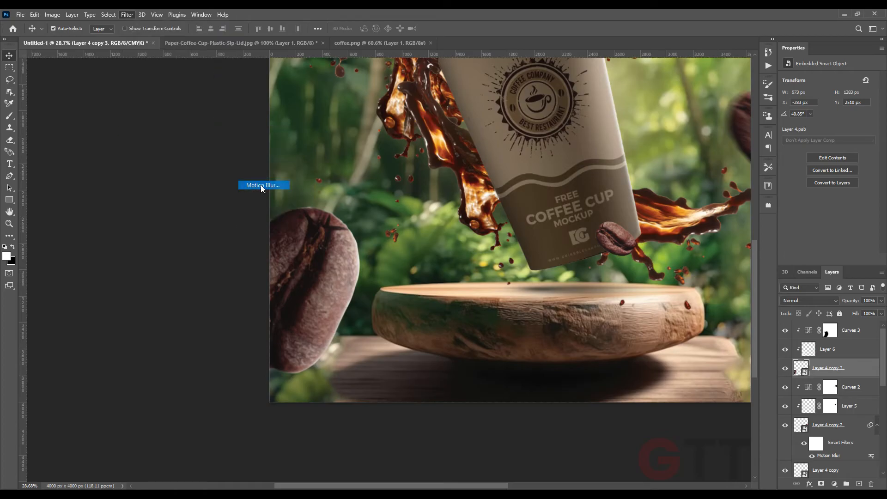
left_click_drag(321, 271, 308, 271)
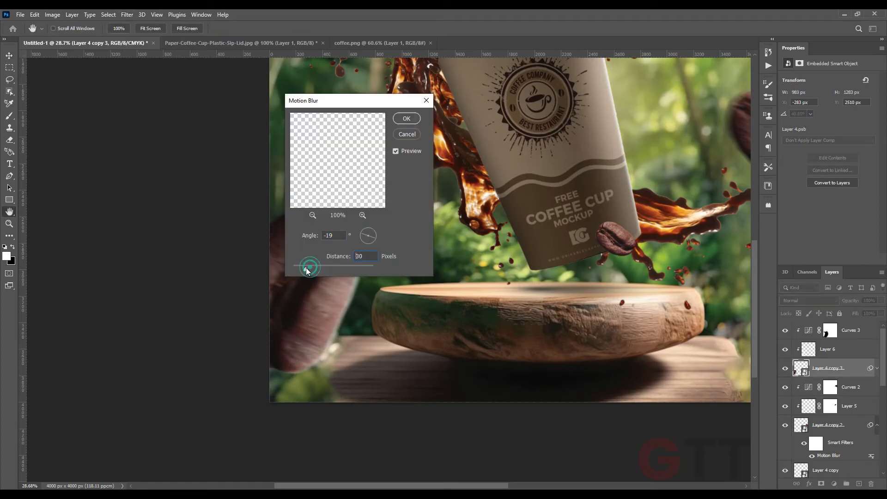
left_click(409, 121)
Add a Curves adjustment clipped to the small bean near the cup's lid, lowering the highlight output to 198
scroll(296, 257, "down", 6)
left_click_drag(373, 199, 319, 274)
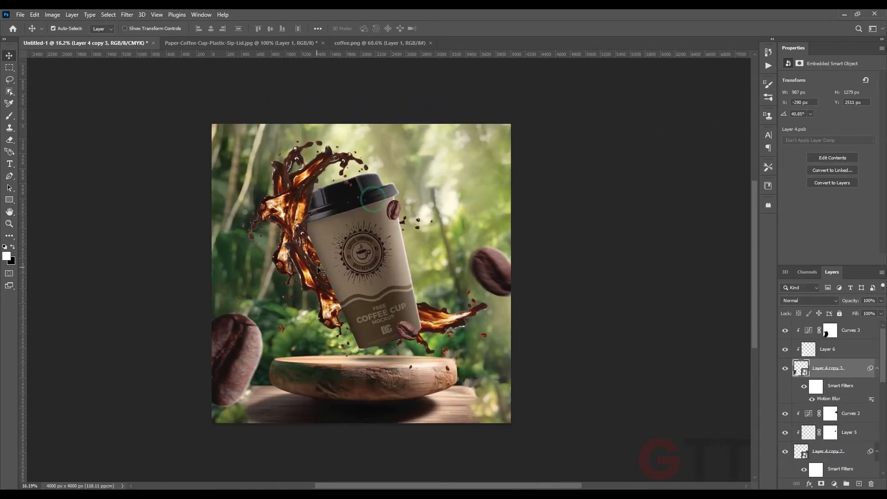
scroll(402, 325, "up", 4)
scroll(403, 328, "up", 2)
left_click(410, 325)
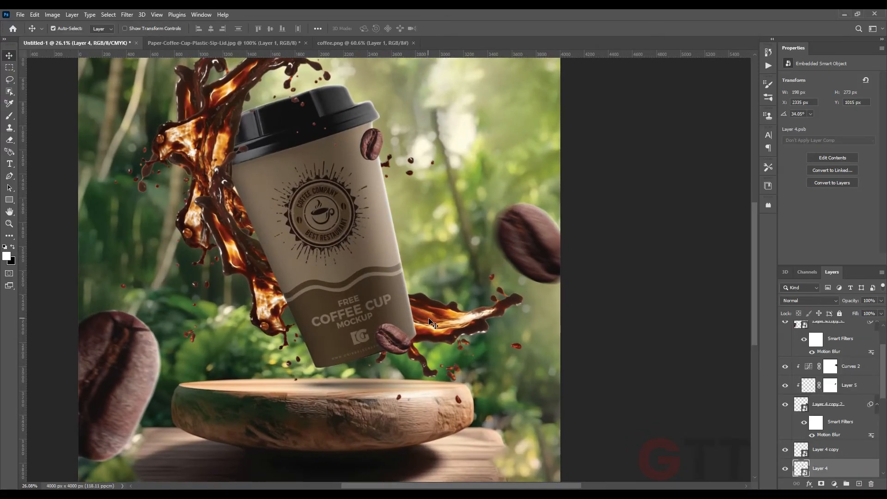
scroll(432, 323, "up", 6)
left_click(835, 484)
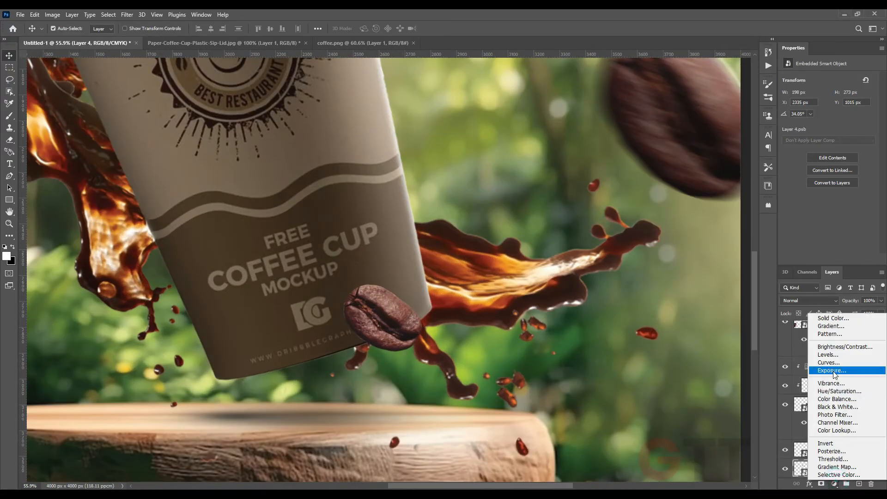
left_click(831, 363)
scroll(809, 468, "down", 2)
left_click(809, 420, "alt")
left_click_drag(872, 102, 872, 110)
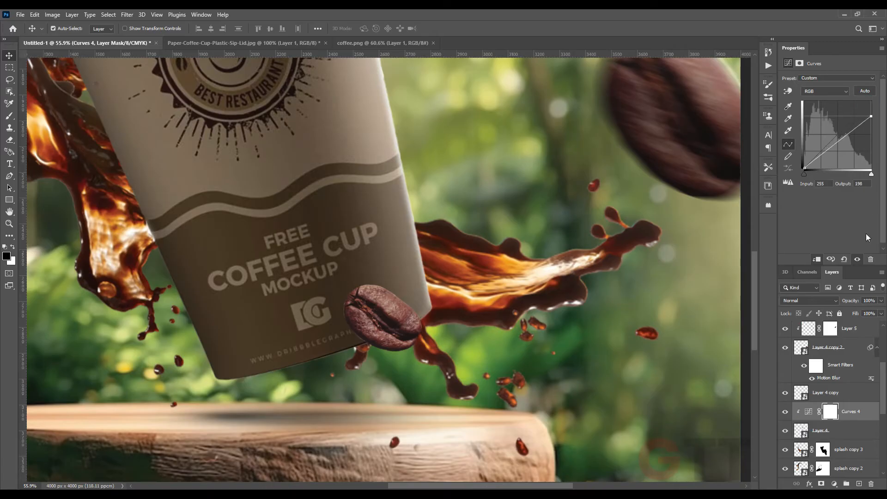
scroll(802, 407, "down", 2)
scroll(615, 389, "down", 5)
left_click_drag(612, 223, 594, 251)
left_click(786, 393)
left_click(786, 393)
scroll(455, 147, "up", 9)
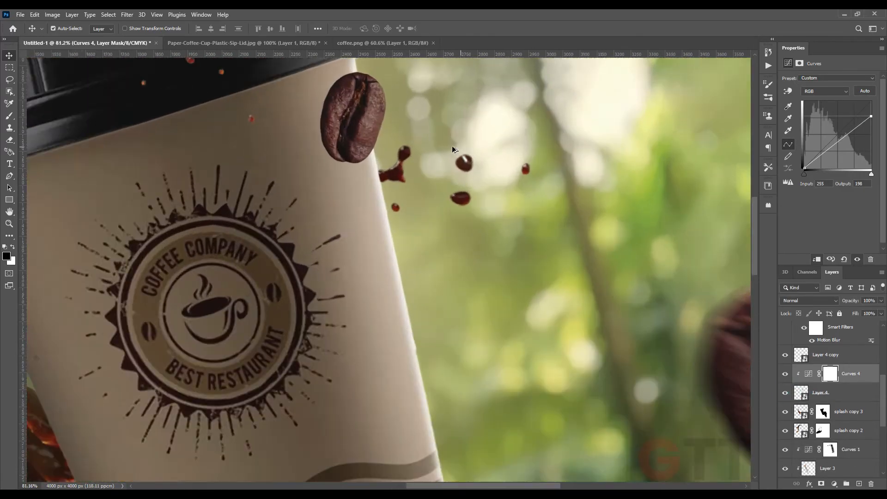
Add a new empty layer clipped above the bean near the cup's lid
scroll(452, 147, "down", 2)
key("b")
scroll(365, 162, "up", 4)
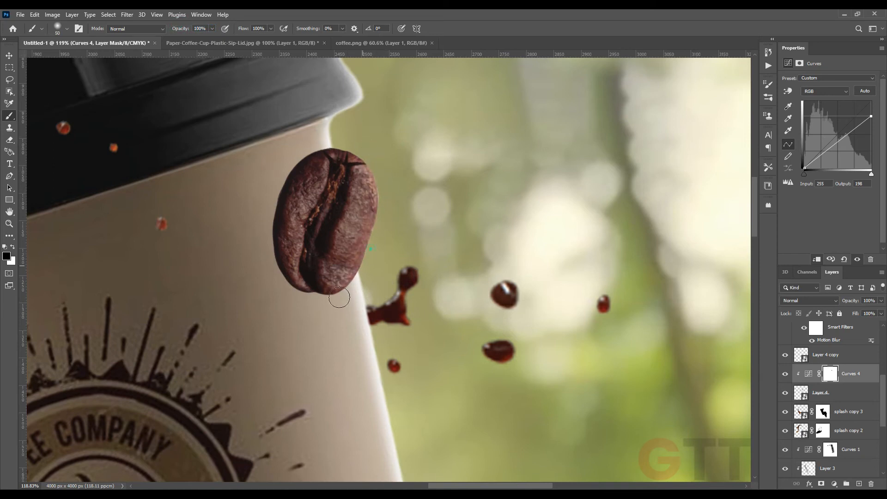
left_click(849, 401)
left_click(835, 484)
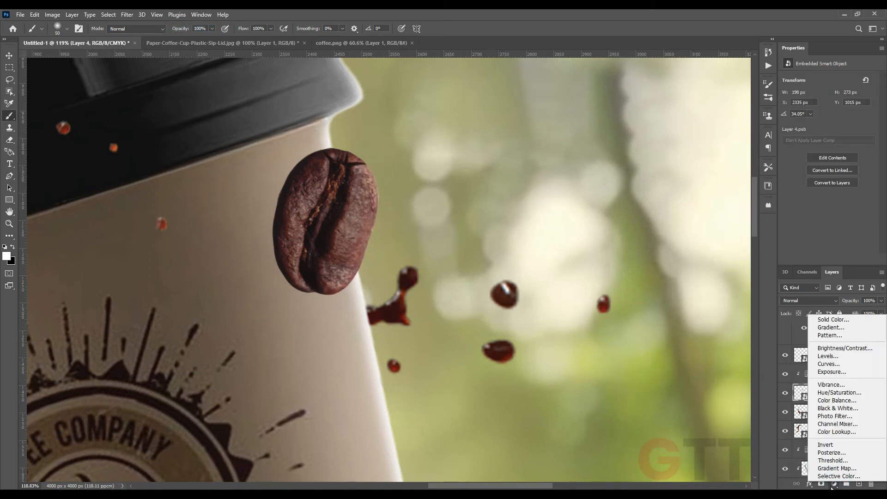
left_click(854, 486)
left_click(859, 484)
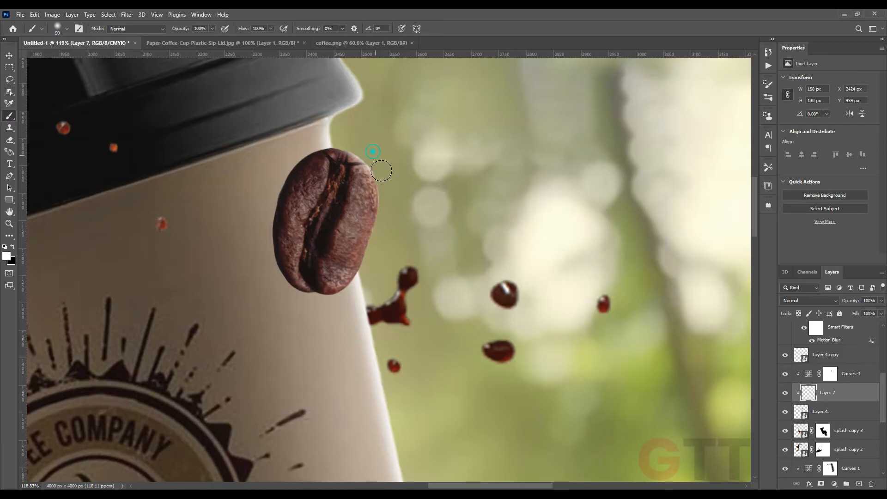
Add a Curves adjustment clipped to the bean at the cup's base, lowering highlight output to 135, and paint its mask along the bean's upper edge
scroll(364, 285, "down", 6)
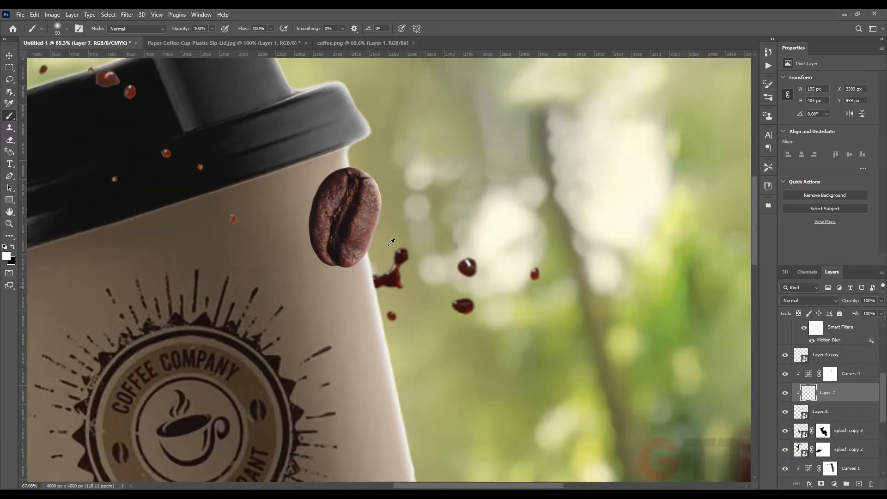
scroll(364, 296, "up", 4)
scroll(364, 298, "up", 1)
left_click(366, 294, "ctrl")
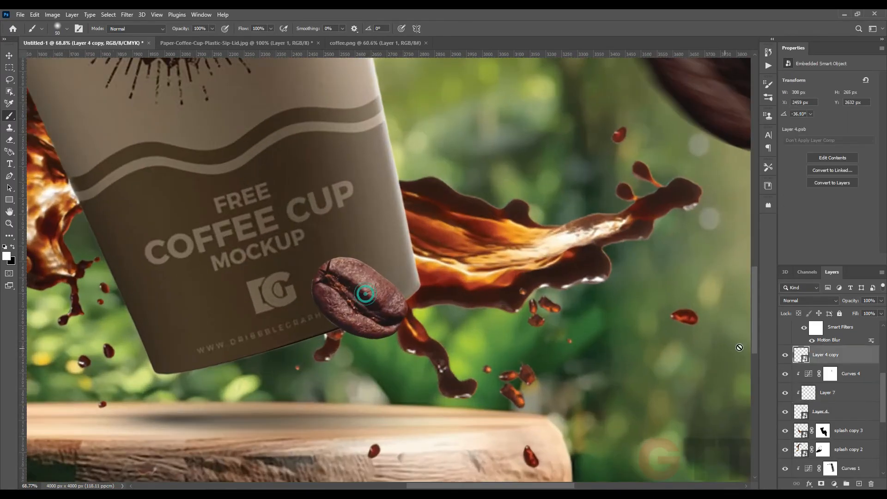
left_click(835, 484)
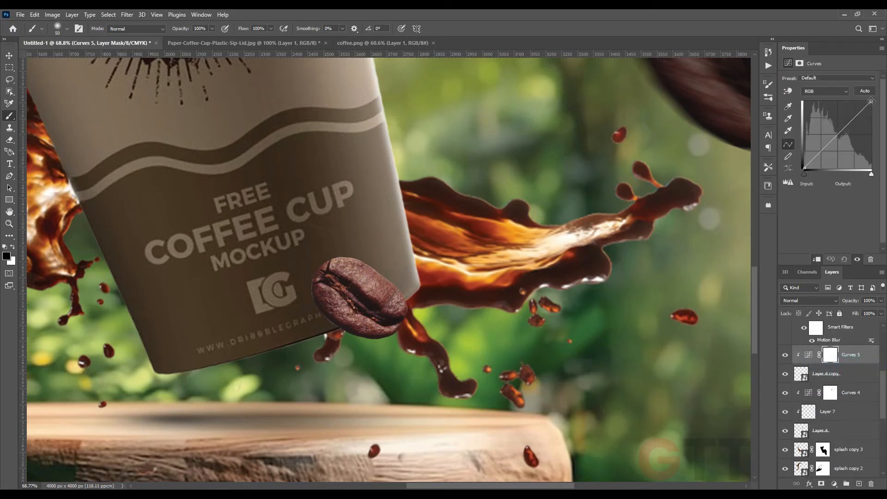
left_click_drag(871, 101, 872, 132)
scroll(343, 263, "up", 3)
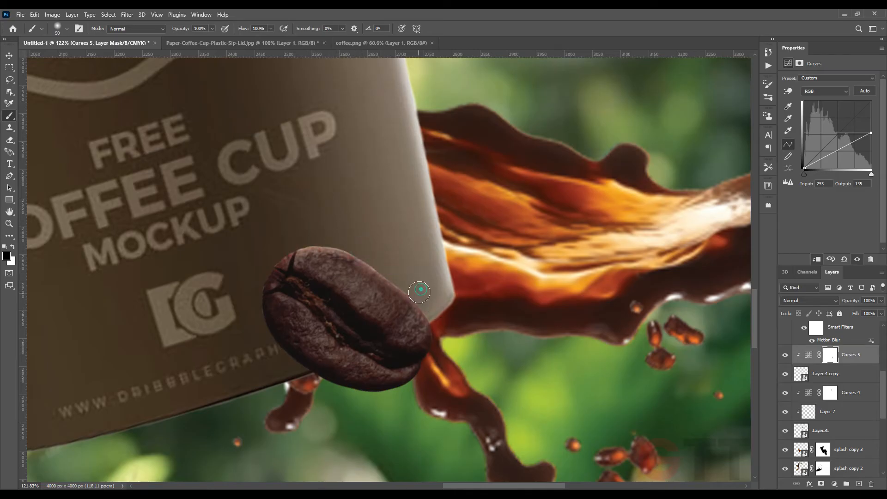
left_click_drag(187, 28, 172, 28)
mouse_move(377, 231)
left_mouse_down()
mouse_move(350, 220)
mouse_move(370, 218)
mouse_move(462, 325)
left_mouse_up()
Add a new layer clipped to the bean at the cup's base and paint a white highlight spot on it
left_click(854, 381)
left_click(835, 484)
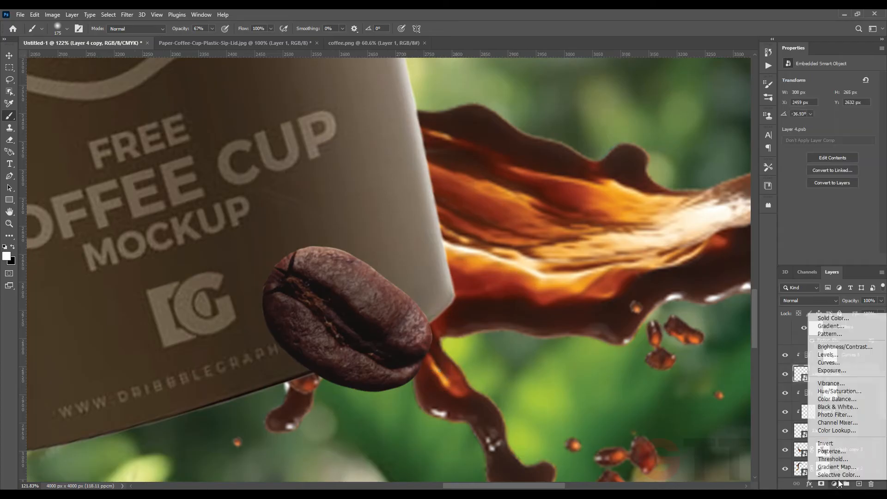
left_click(776, 388)
left_click(859, 484)
left_click(276, 211)
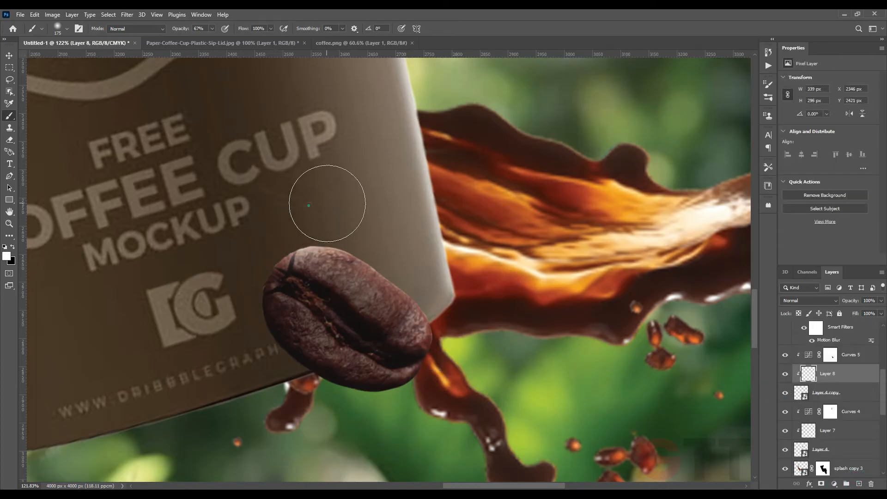
scroll(458, 345, "down", 5)
key("v")
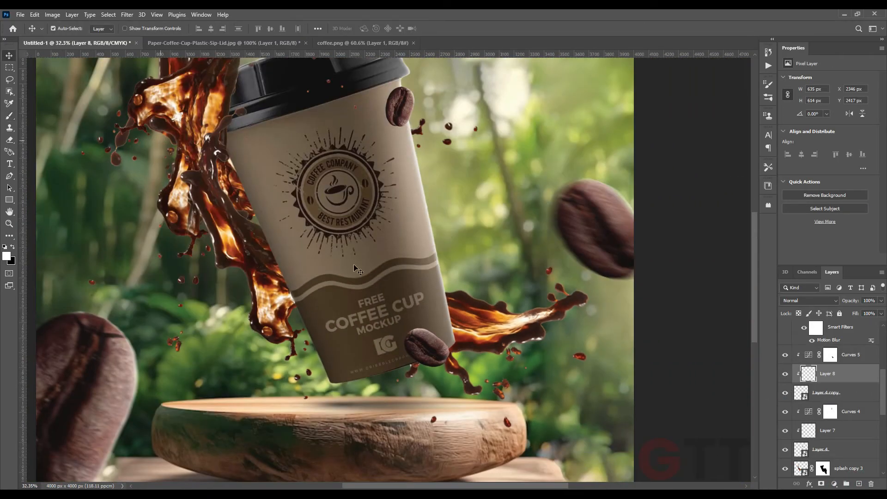
Move the bean near the lid, with its Curves and clipped layer, below the cup layers so it sits behind the cup
scroll(409, 360, "down", 1)
left_click(844, 412)
left_click(822, 450, "shift")
scroll(838, 397, "down", 5)
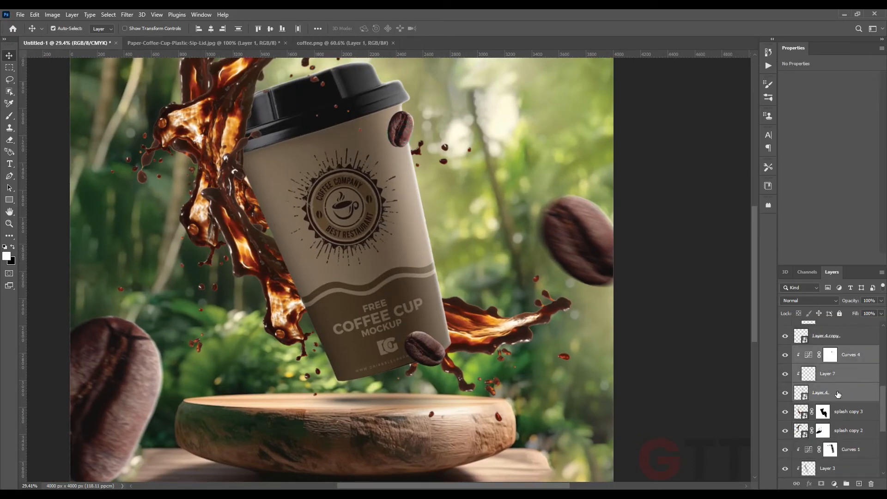
left_click_drag(847, 361, 833, 454)
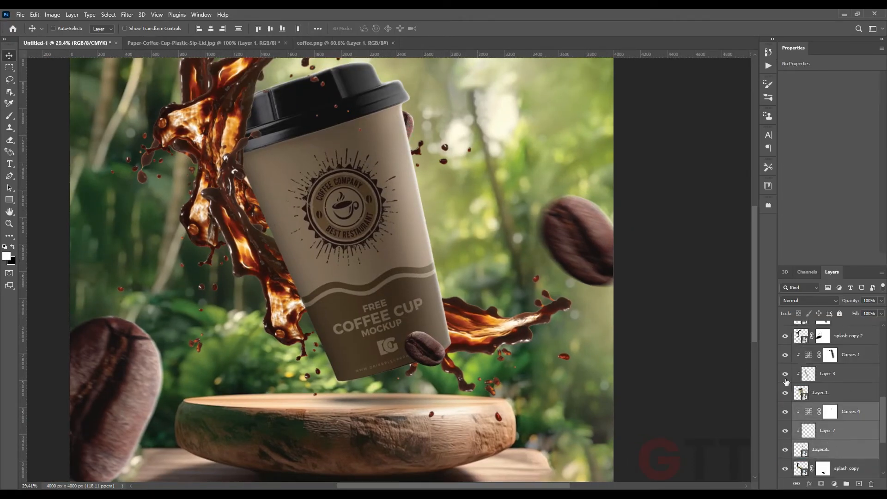
key("ctrl+t")
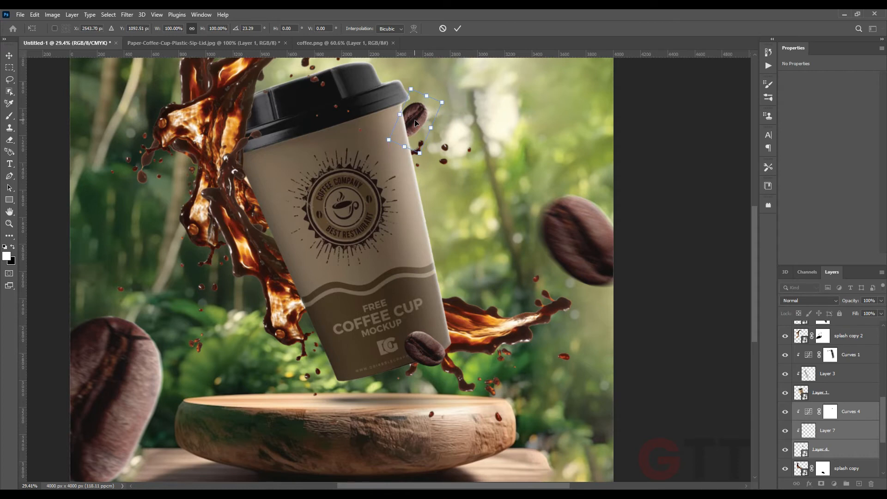
left_click(458, 28)
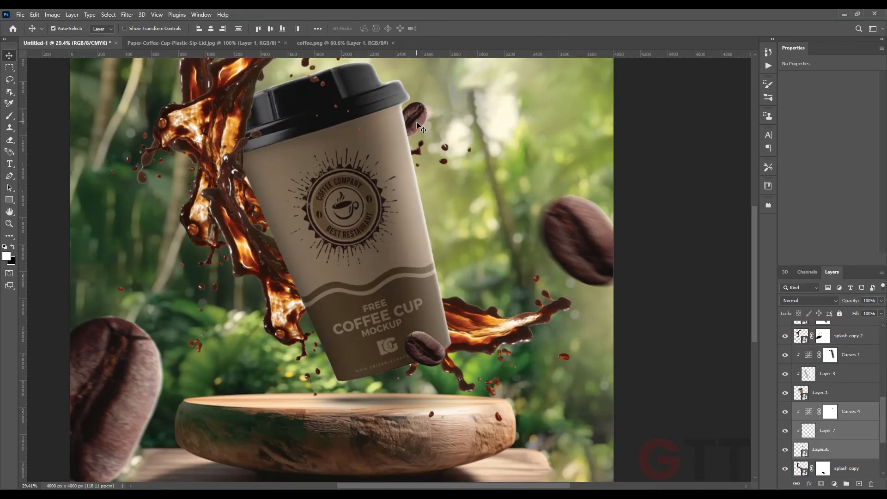
Apply a Gaussian Blur of 8 pixels to the bean behind the cup
left_click(126, 15)
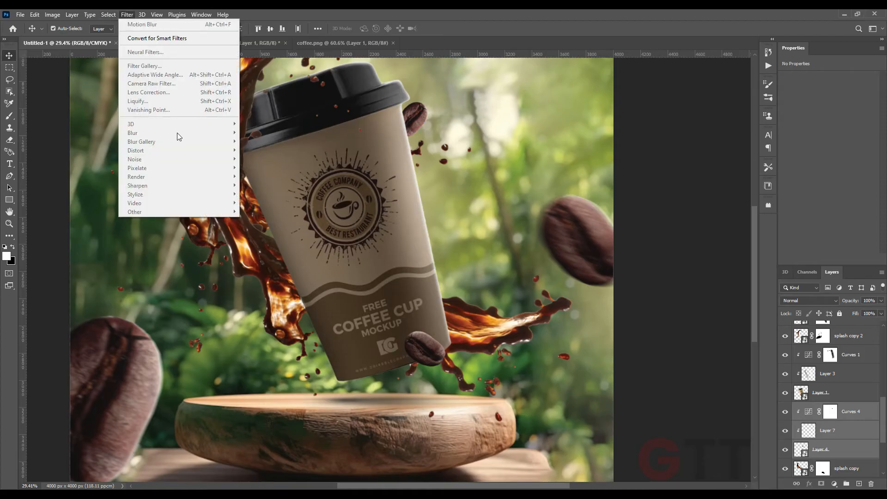
left_click(682, 398)
left_click(821, 449)
left_click(127, 14)
mouse_move(179, 133)
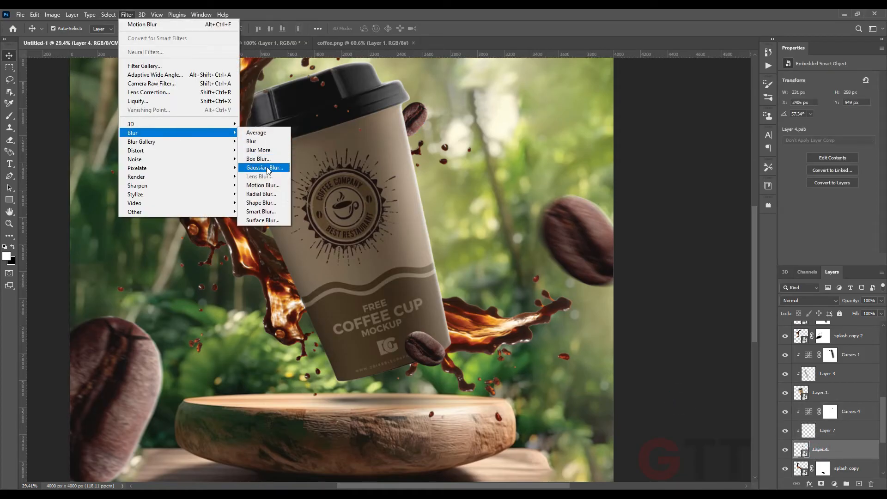
left_click(265, 167)
left_click_drag(87, 279, 73, 279)
left_click(169, 153)
Paste a duplicate of the blurred bean together with its Curves and highlight layers at the top of the layer stack
left_click_drag(320, 147, 237, 286)
left_click(847, 412, "shift")
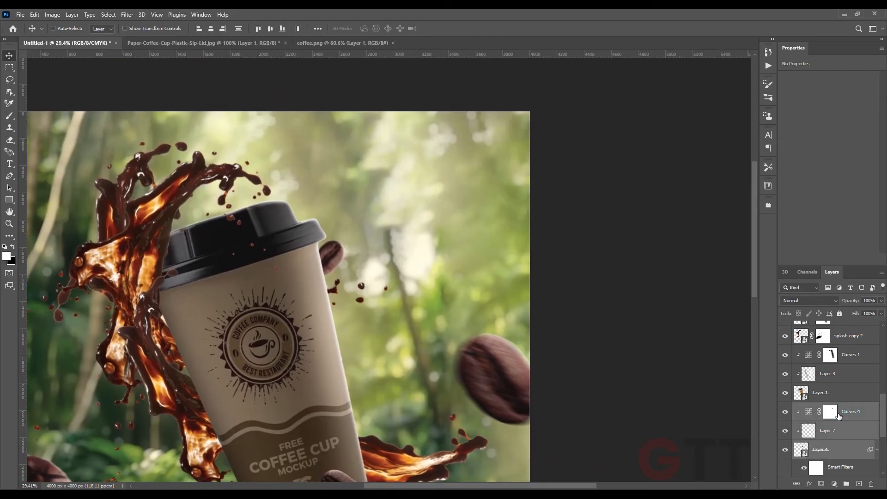
left_click_drag(884, 416, 883, 344)
left_click(853, 333)
key("ctrl+v")
key("ctrl+z")
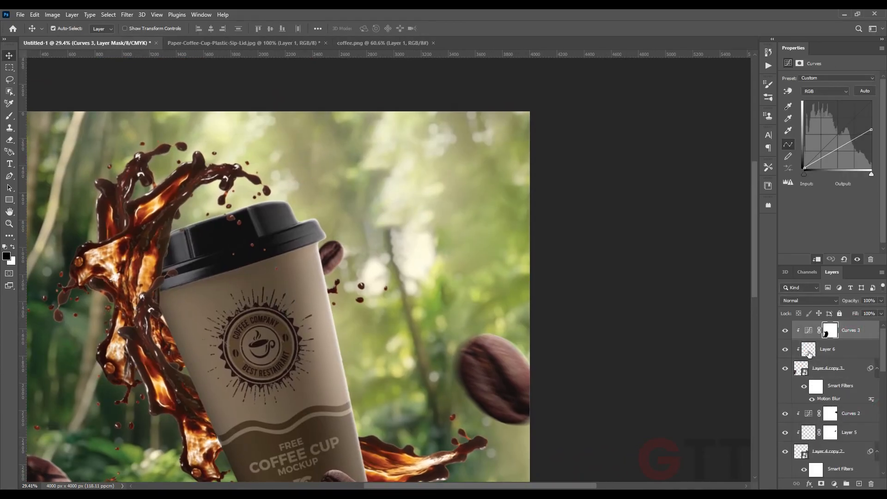
key("ctrl+v")
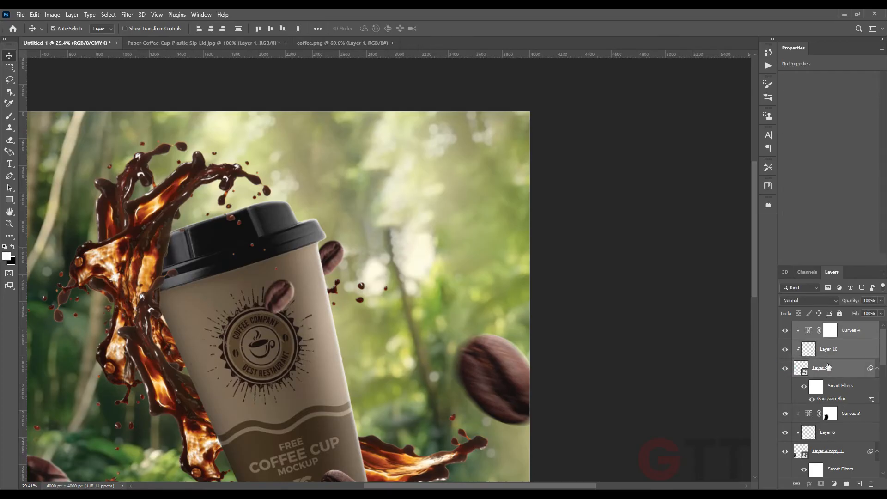
Move and rotate the duplicated bean to the upper-left corner of the scene, above the coffee splash
key("ctrl+t")
left_click_drag(306, 289, 339, 100)
left_click_drag(372, 143, 323, 168)
left_click_drag(322, 145, 206, 150)
scroll(390, 183, "down", 7)
scroll(390, 184, "up", 1)
key("Return")
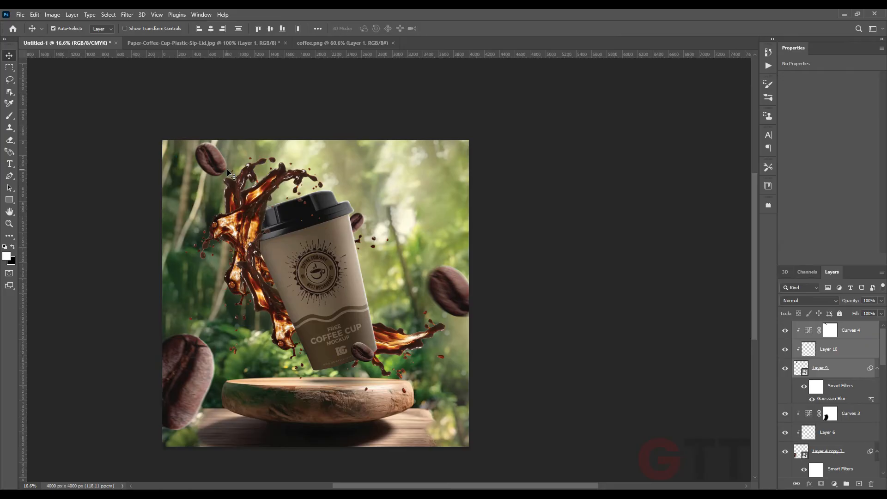
Apply a Gaussian Blur of 8 pixels to the lower-left bean
left_click(179, 361)
left_click(823, 452)
left_click(127, 15)
mouse_move(207, 134)
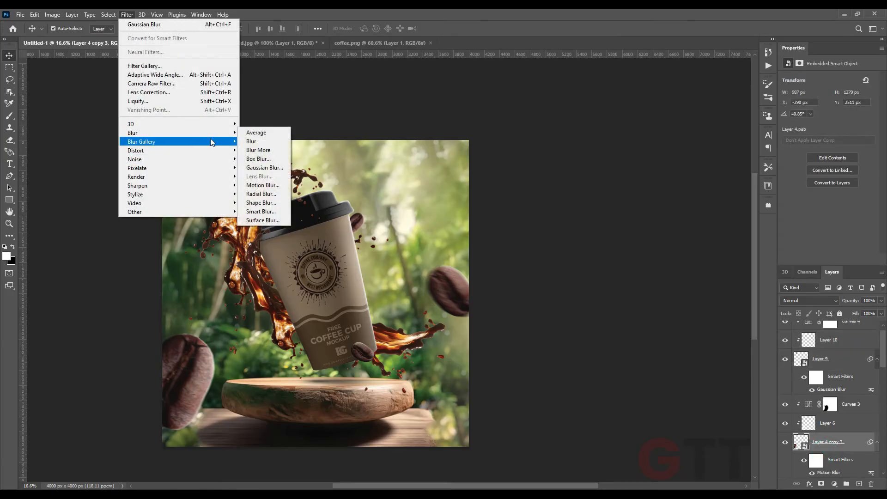
left_click(252, 167)
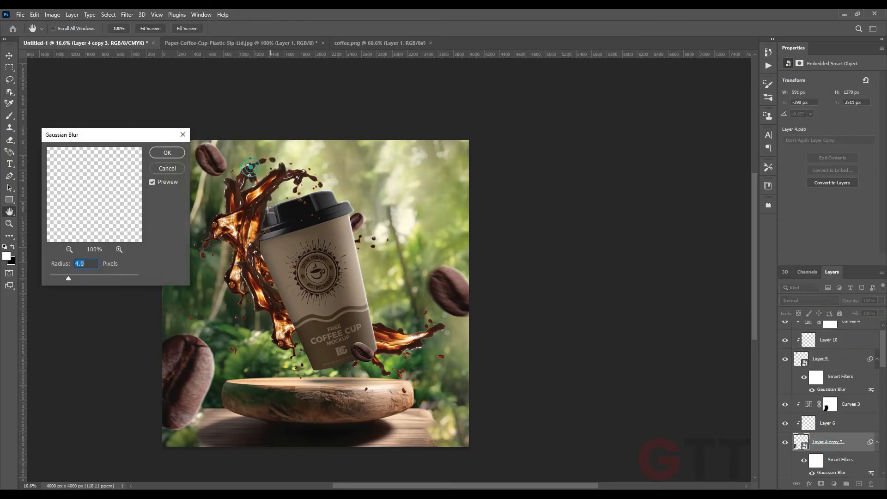
left_click(169, 154)
Apply another Gaussian Blur of 8 pixels to the upper-left bean layer
left_click(208, 167)
left_click(127, 15)
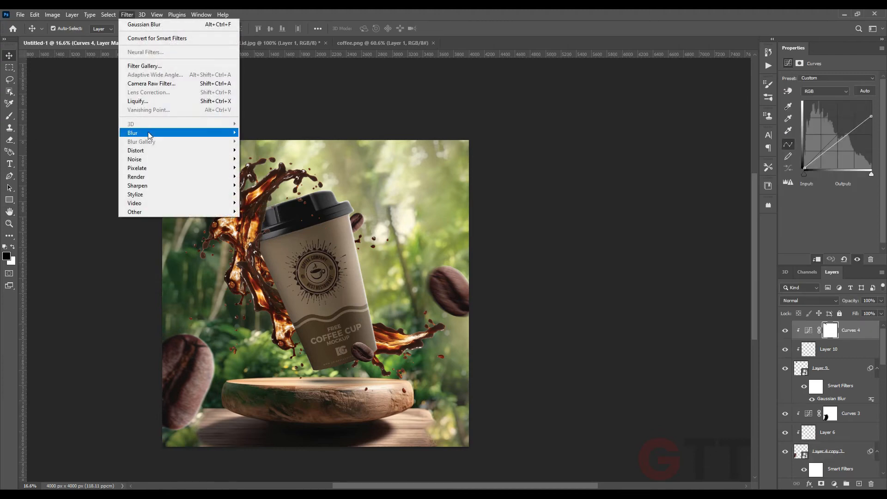
left_click(584, 292)
left_click(819, 367)
left_click(127, 16)
mouse_move(139, 132)
left_click(254, 166)
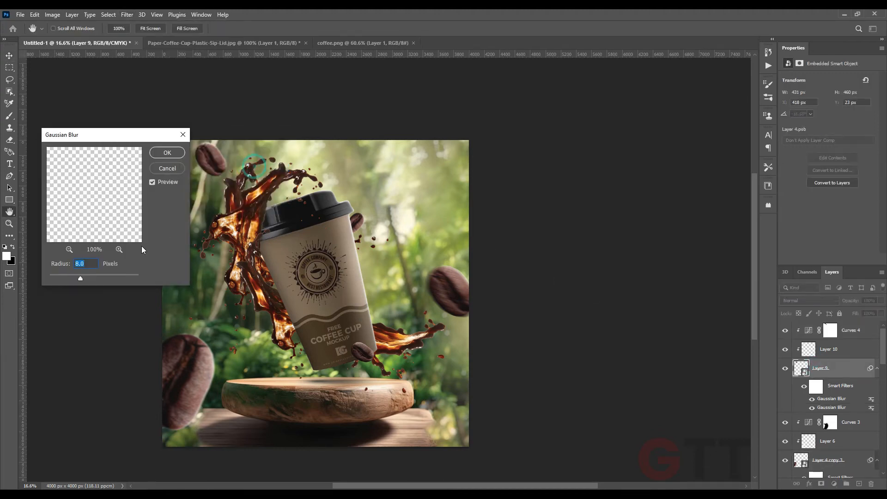
left_click(167, 153)
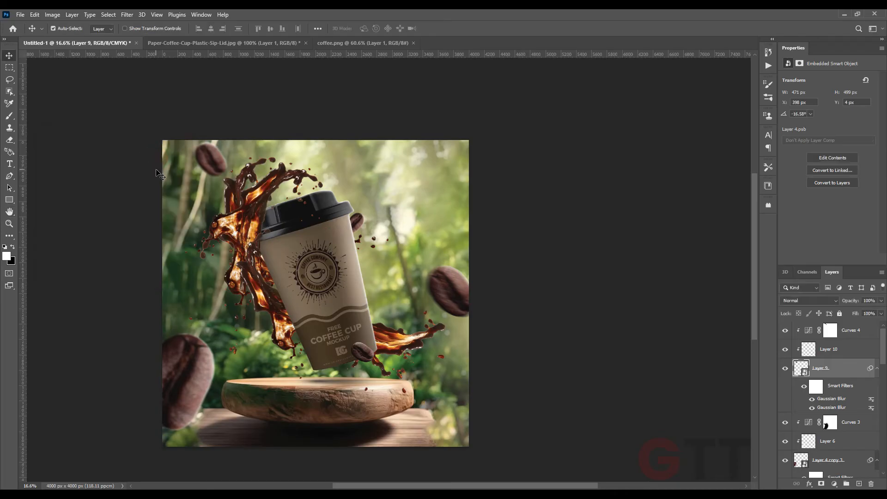
Move the spotlight layer to the top of the layer stack and reposition it over the scene
scroll(827, 416, "down", 5)
scroll(827, 434, "down", 3)
left_click(827, 421)
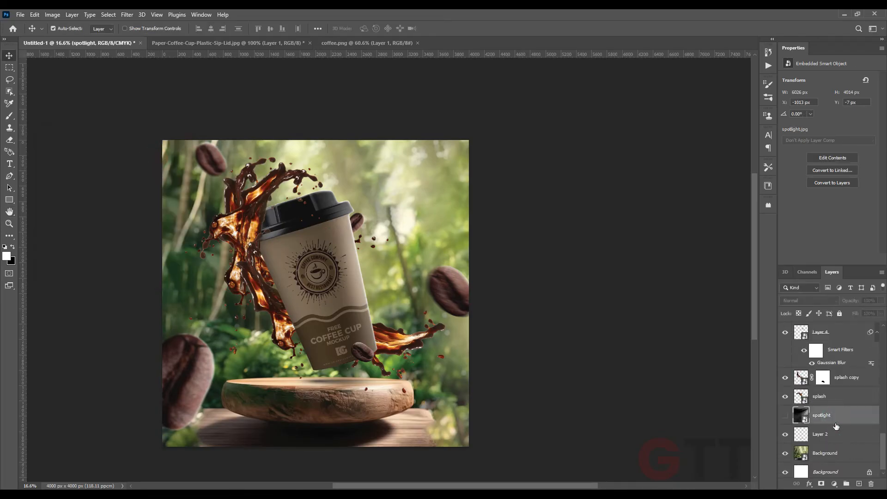
scroll(832, 393, "up", 8)
left_click(863, 330)
left_click(319, 497)
left_click(317, 229)
left_click_drag(507, 78, 528, 113)
left_click_drag(471, 194, 397, 200)
key("Return")
Set the spotlight layer's blend mode to Soft Light and lower its opacity
left_click(810, 302)
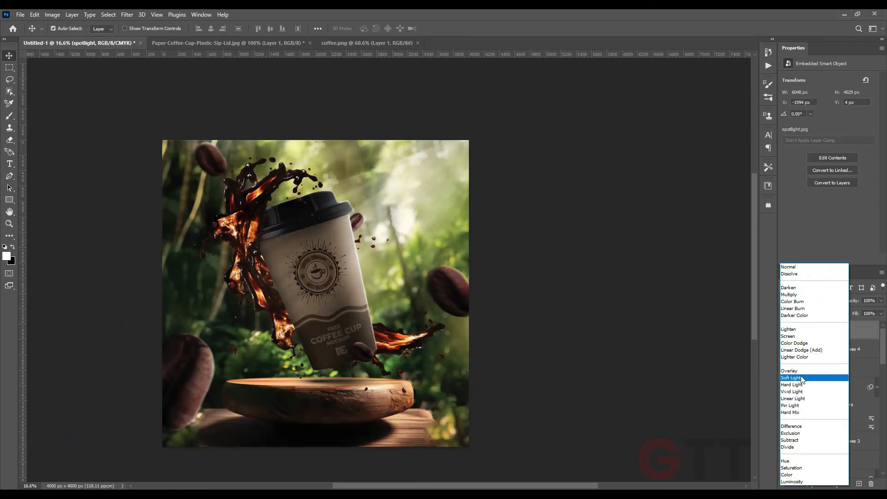
left_click(801, 378)
mouse_move(840, 303)
left_mouse_down()
mouse_move(827, 303)
mouse_move(849, 304)
left_mouse_up()
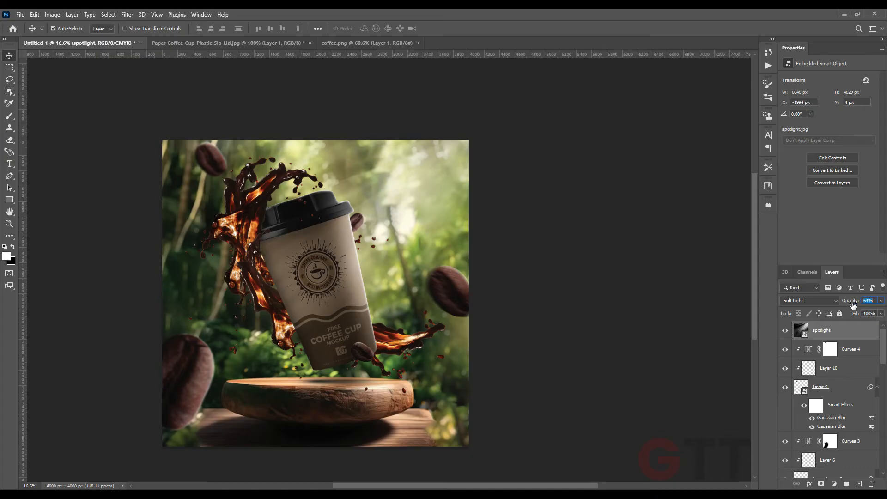
Add a layer mask to the spotlight layer and set up a black brush at 26% opacity
left_click(821, 484)
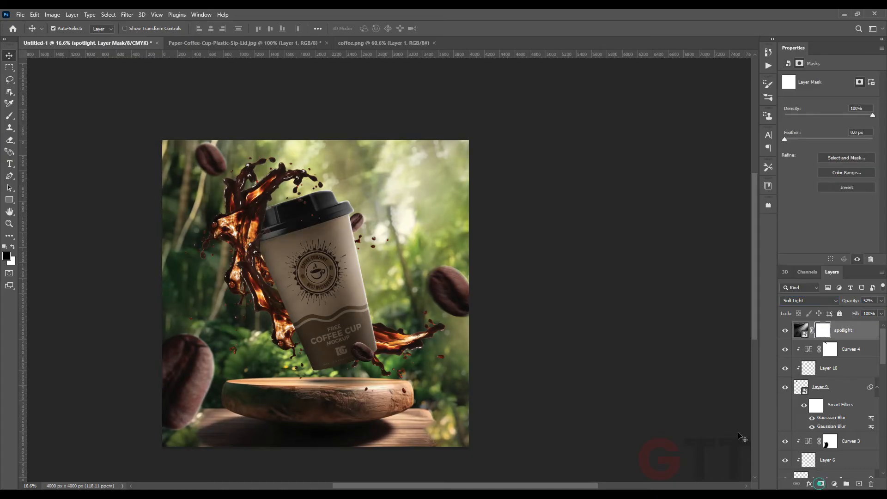
key("b")
key("x")
scroll(223, 185, "up", 3)
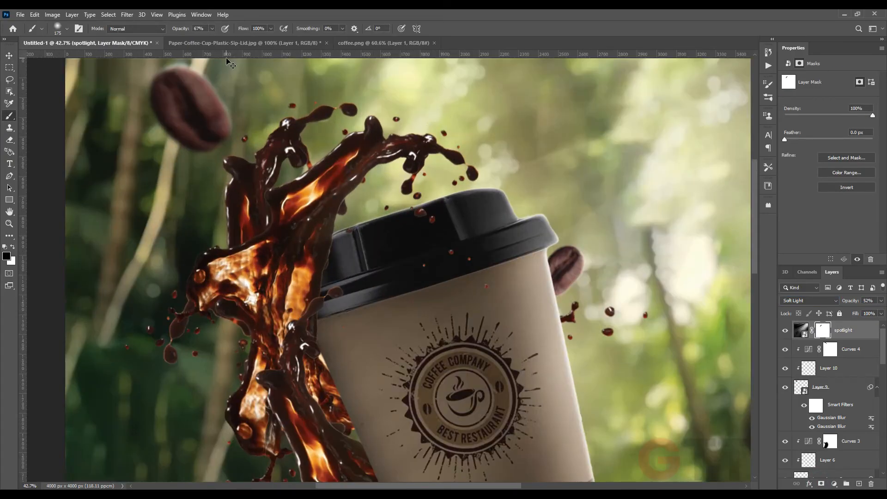
key("bracketright")
key("bracketright")
key("bracketright")
key("bracketright")
key("bracketright")
key("2")
key("6")
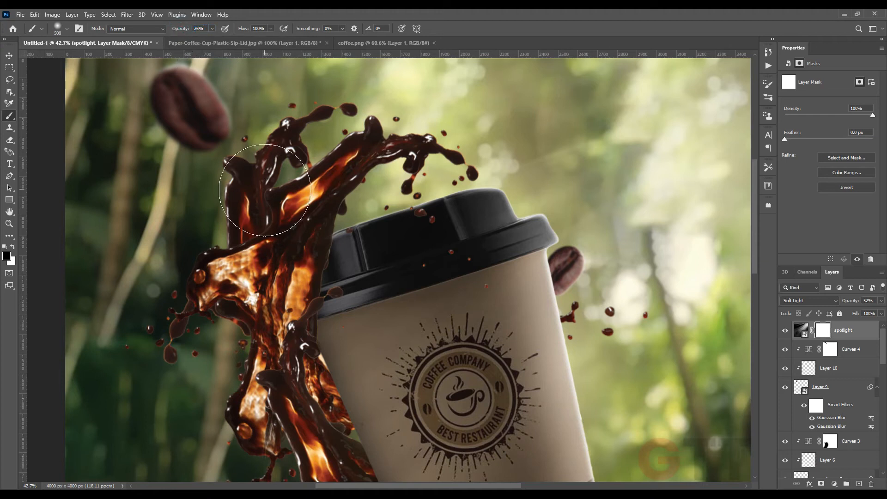
Nudge the spotlight layer slightly upward and lock it
scroll(269, 303, "down", 5)
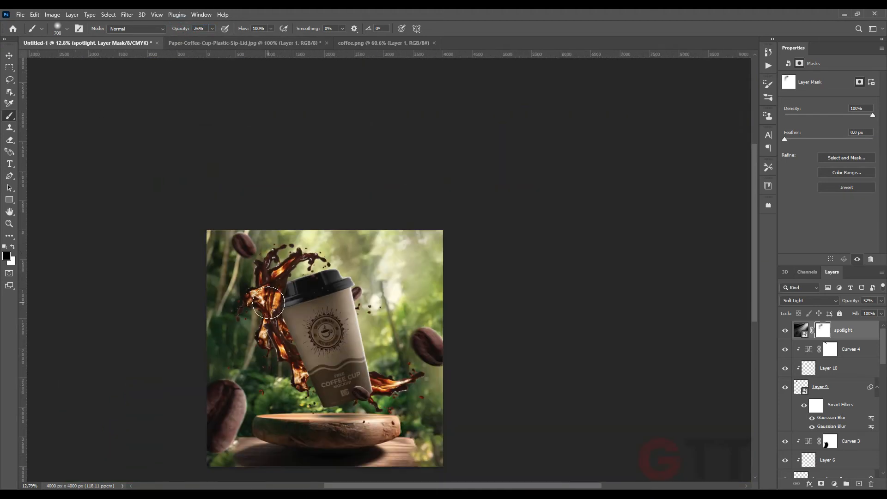
left_click(9, 56)
left_click(157, 180)
scroll(346, 322, "up", 3)
left_click_drag(365, 299, 365, 284)
left_click(845, 334)
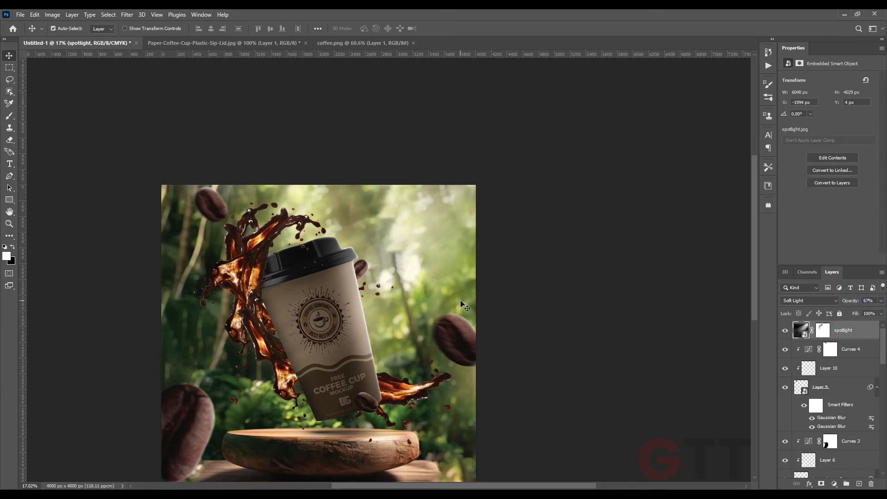
Place the lens flare2 image just above the Background layer, scaled to cover the whole scene
scroll(463, 305, "down", 3)
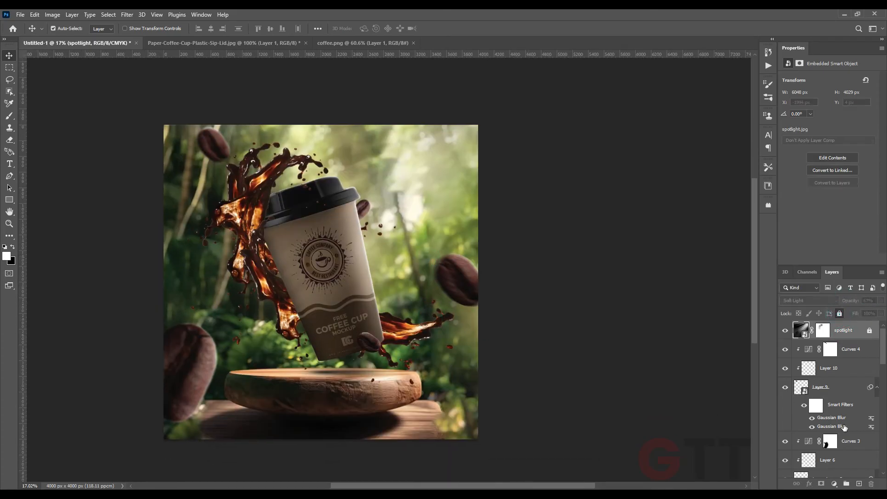
scroll(832, 425, "down", 10)
left_click(846, 448)
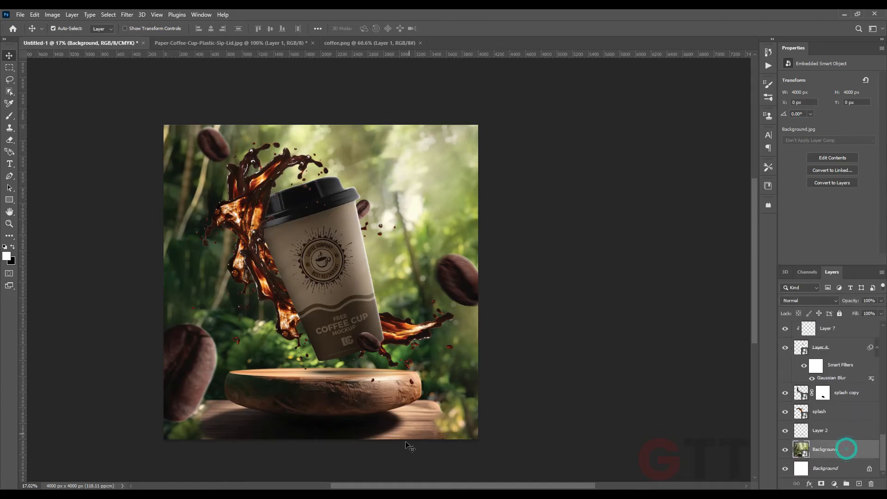
left_click(330, 496)
left_click_drag(356, 80, 441, 265)
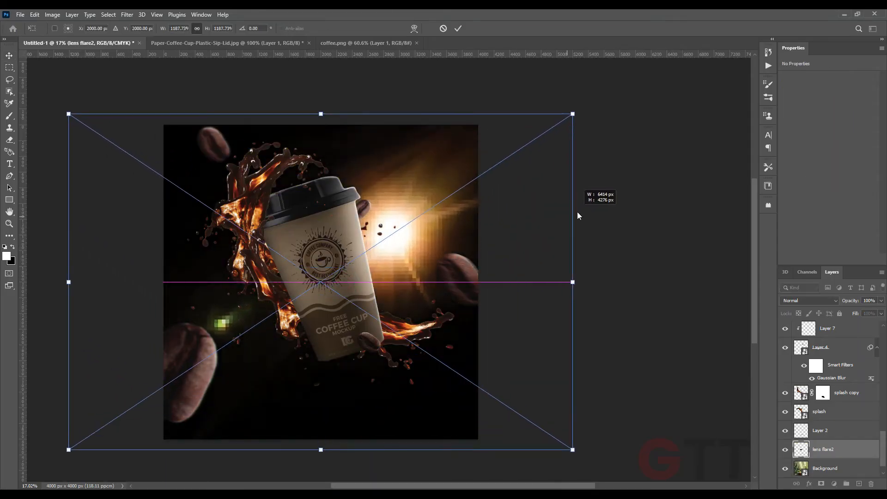
key("Return")
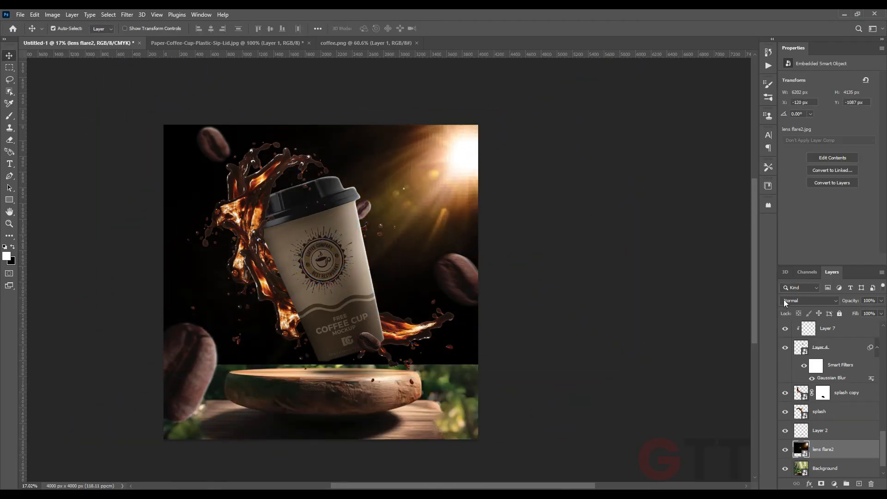
Set lens flare2 to Screen blend mode and shift it toward the upper-right corner
left_click(809, 300)
left_click(789, 337)
mouse_move(465, 172)
left_mouse_down()
mouse_move(453, 158)
mouse_move(465, 152)
mouse_move(456, 160)
left_mouse_up()
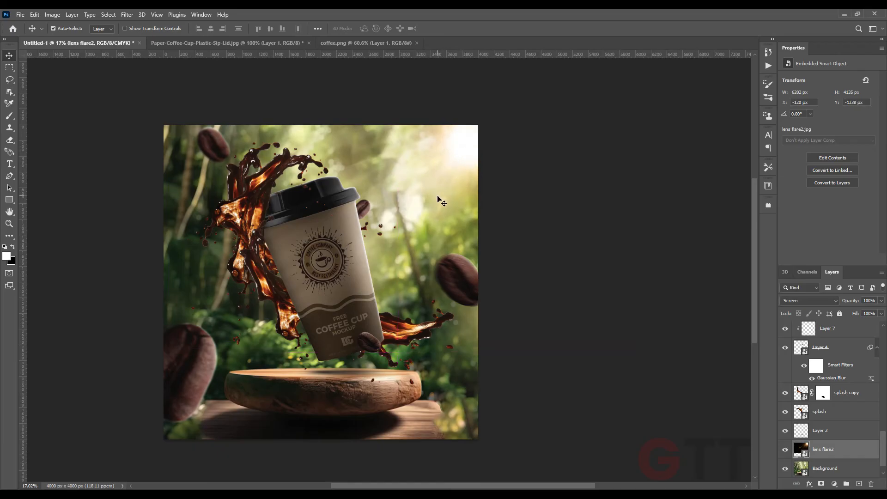
Place the lens flare 1 image above Curves 4, scaled and rotated about 73° over the cup's right edge
scroll(440, 201, "down", 1)
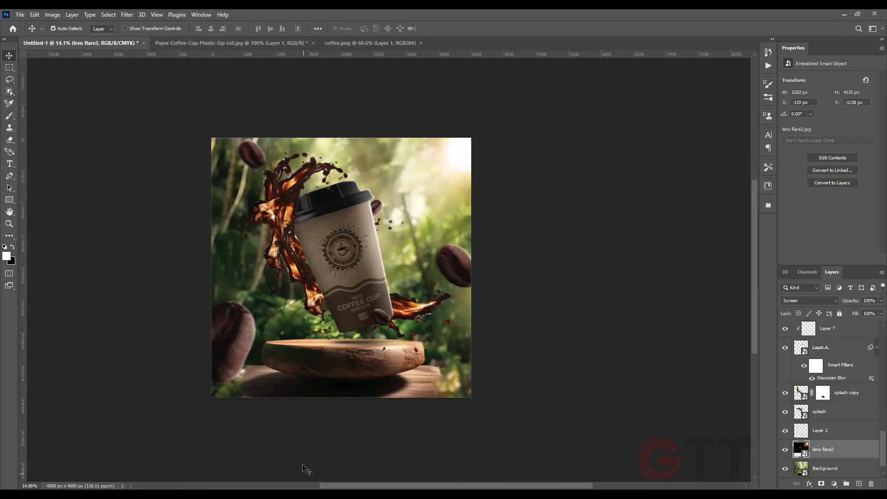
scroll(333, 400, "up", 3)
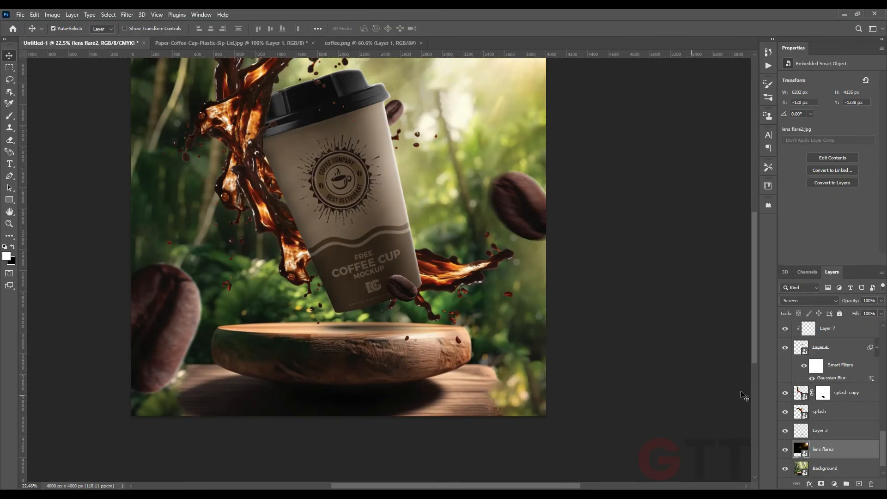
scroll(496, 350, "down", 2)
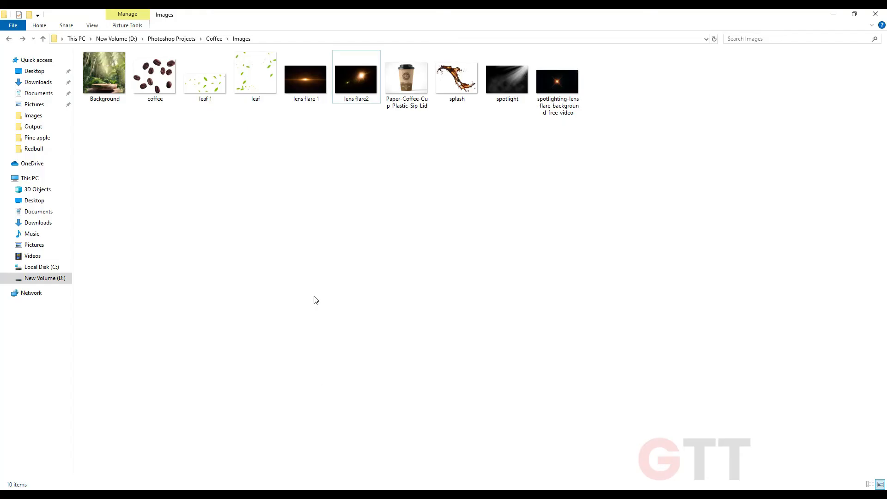
left_click_drag(311, 93, 361, 299)
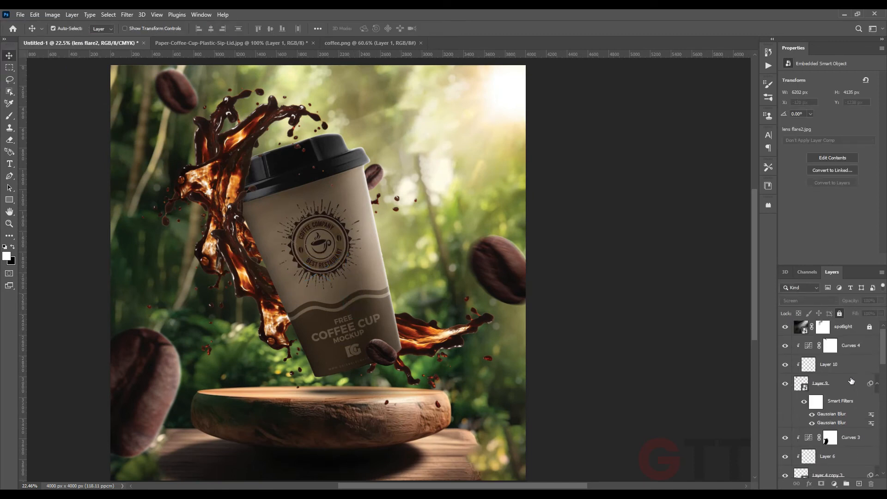
left_click(859, 346)
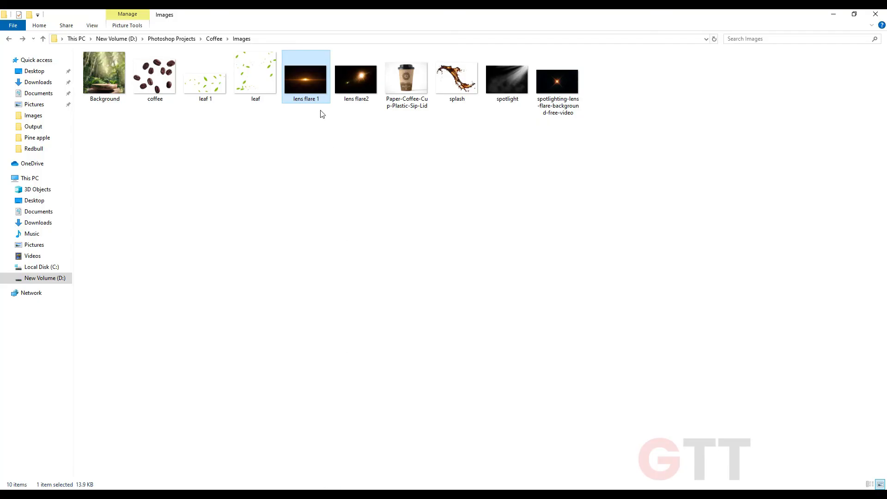
left_click_drag(321, 112, 406, 259)
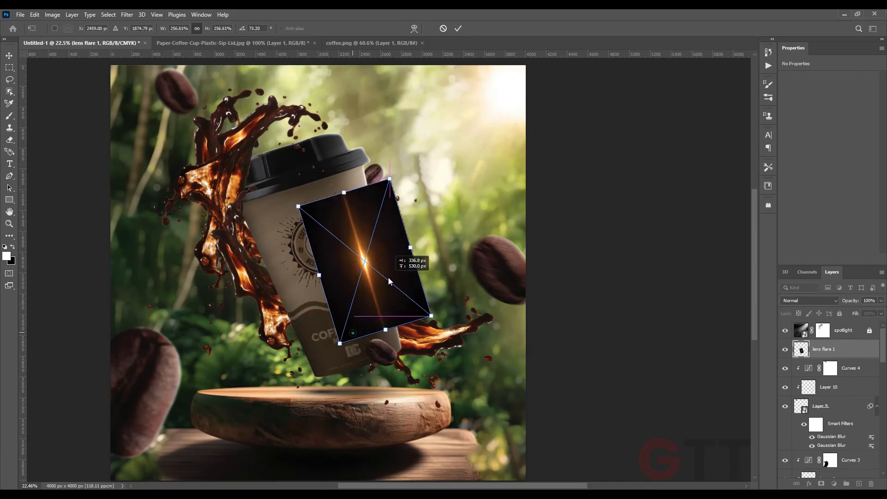
key("Return")
Set lens flare 1 to Screen blend mode and move it onto the cup's right edge
left_click(829, 303)
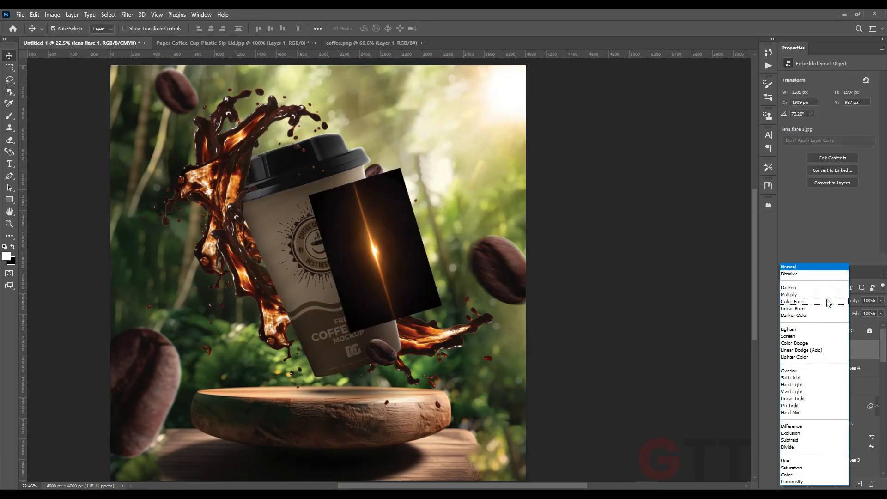
left_click(814, 338)
scroll(374, 250, "up", 3)
left_click_drag(374, 249, 386, 239)
Rotate lens flare 1 to about 79° and nudge it along the cup's right edge
key("ctrl+t")
left_click_drag(494, 227, 447, 243)
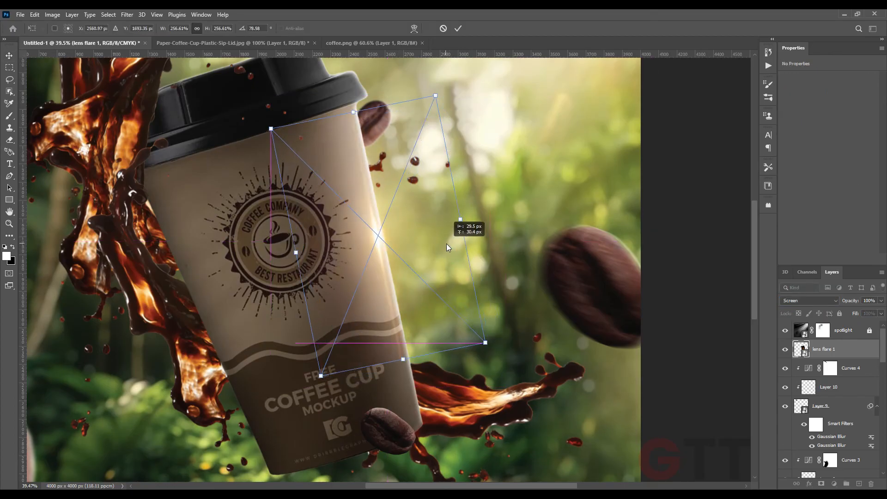
key("Return")
key("ctrl+t")
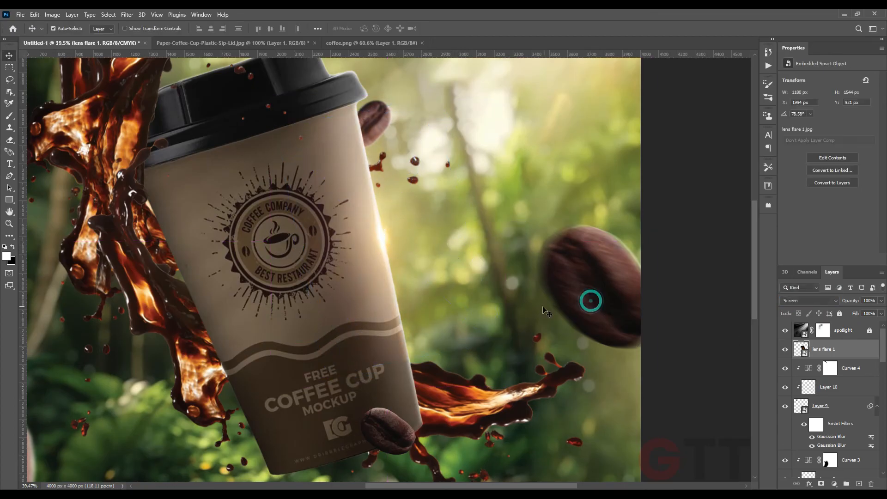
left_click_drag(526, 343, 530, 340)
key("Return")
Add a layer mask to lens flare 1 and paint out part of the flare with a black brush
left_click(822, 484)
key("b")
key("x")
scroll(495, 317, "up", 2)
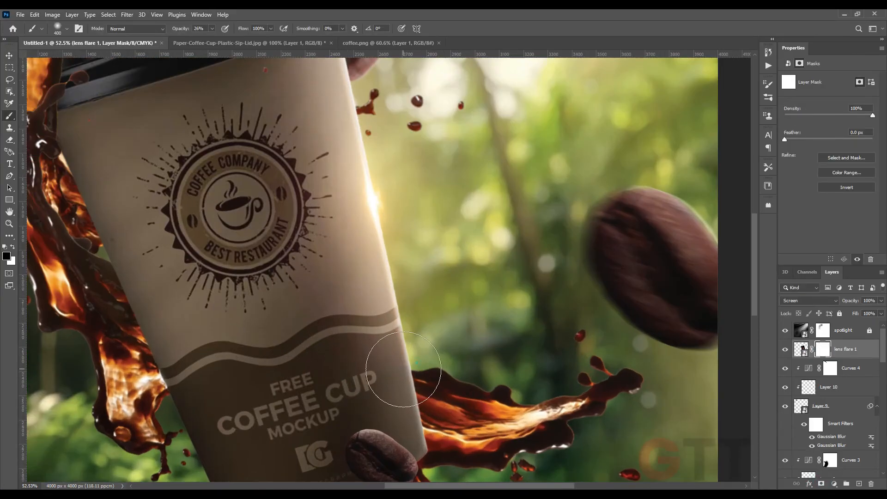
scroll(255, 197, "down", 2)
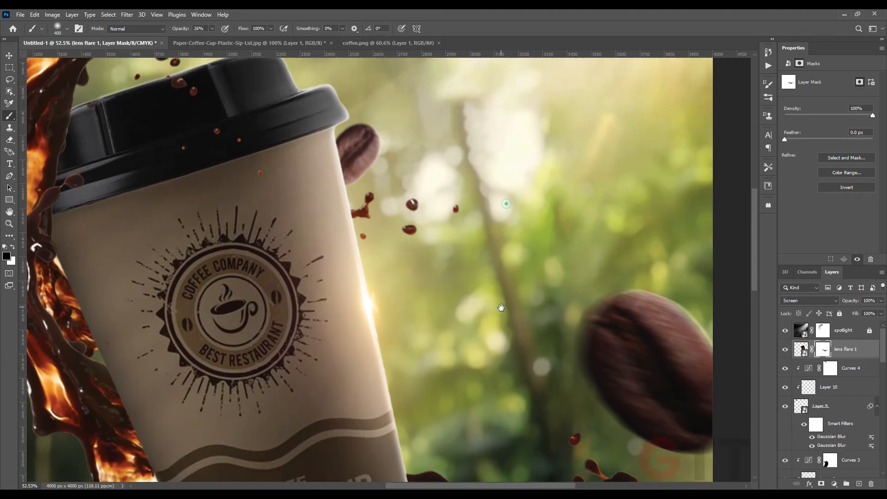
scroll(254, 198, "down", 2)
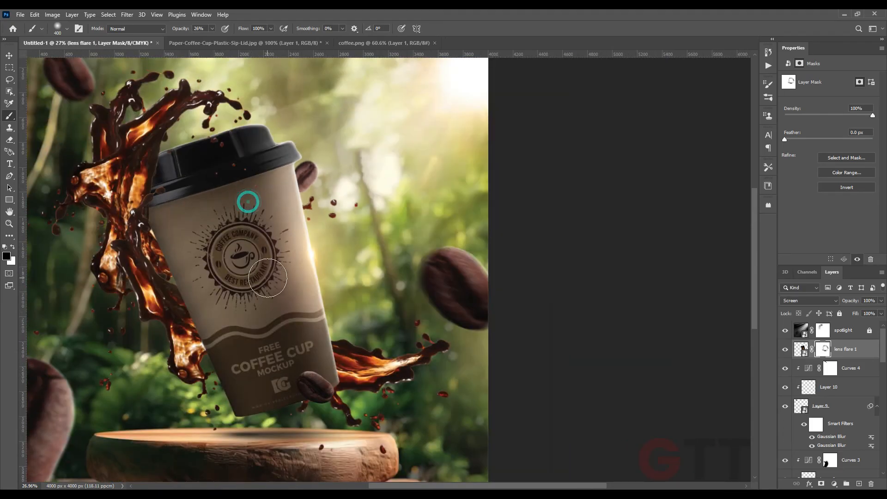
Place the spotlighting-lens-flare-background-free-video image above lens flare 1 and set it to Screen
left_click(9, 58)
left_click(292, 495)
left_click(278, 165)
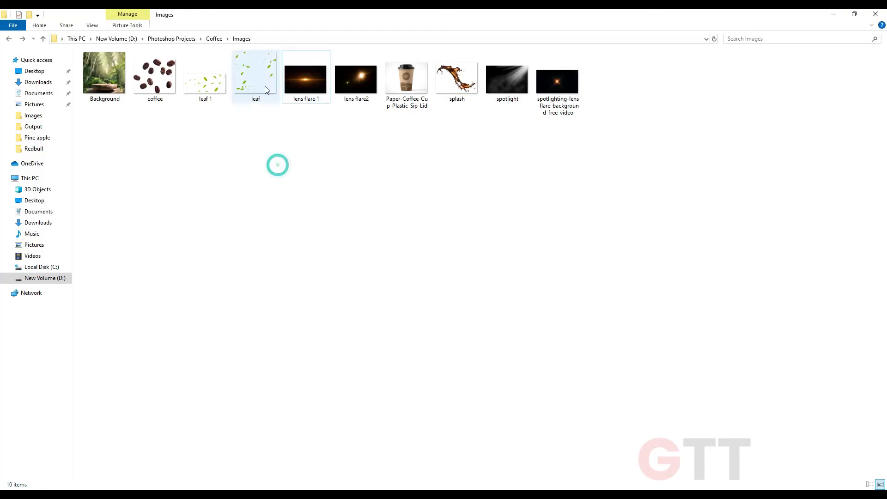
left_click_drag(557, 81, 337, 275)
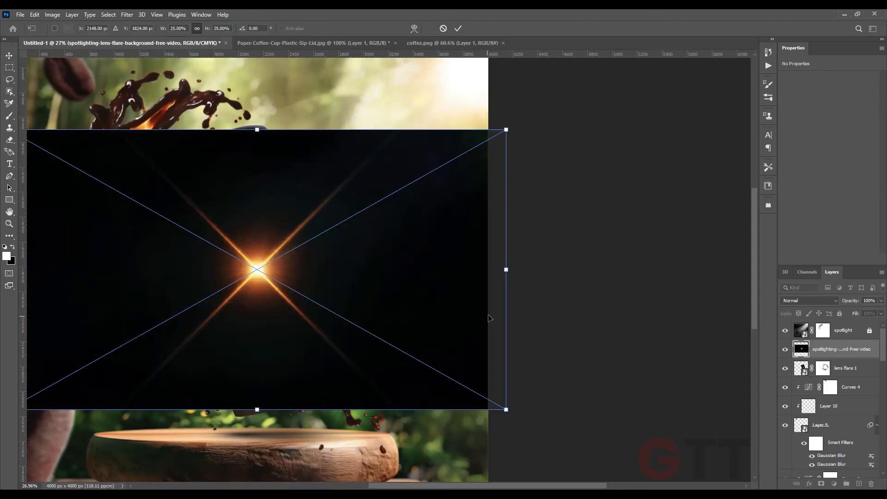
key("Return")
left_click_drag(295, 249, 382, 319)
left_click(809, 301)
left_click(795, 337)
Scale and distort the new flare into a thin light streak along the right-hand coffee splash
key("ctrl+t")
left_click_drag(448, 257, 456, 294)
left_click_drag(370, 300, 409, 322)
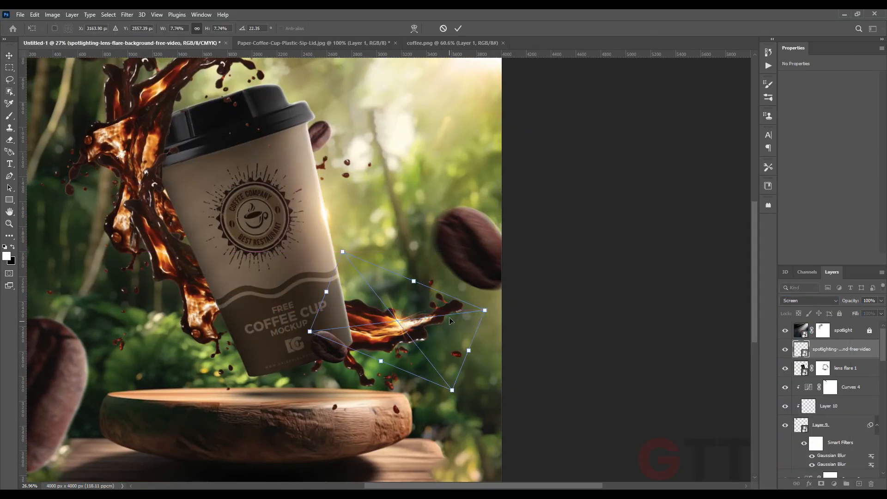
left_click_drag(485, 310, 609, 295)
left_click_drag(488, 246, 455, 341)
left_click_drag(597, 401, 557, 311)
left_click_drag(497, 338, 462, 303)
left_click_drag(532, 292, 616, 255)
key("Return")
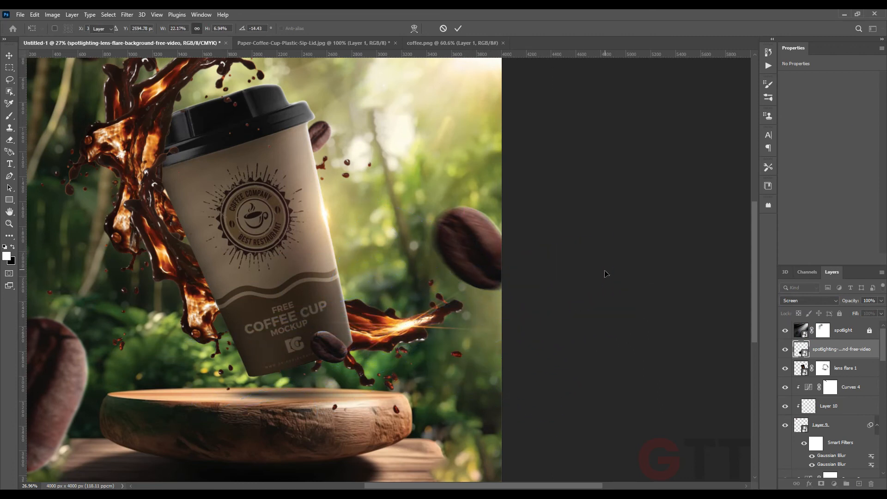
Try to reposition the streak flare along the right splash, undoing the last move
scroll(501, 330, "down", 4)
left_click_drag(501, 330, 532, 384)
left_click_drag(455, 370, 375, 325)
key("ctrl+z")
left_click(575, 355)
Duplicate the streak flare and rotate the copy about 141° across the upper-left coffee splash
left_click(832, 350)
key("ctrl+j")
key("ctrl+t")
left_click_drag(584, 317, 595, 418)
left_click_drag(457, 343, 295, 224)
left_click_drag(252, 204, 373, 227)
left_click_drag(314, 265, 307, 225)
scroll(345, 185, "down", 2)
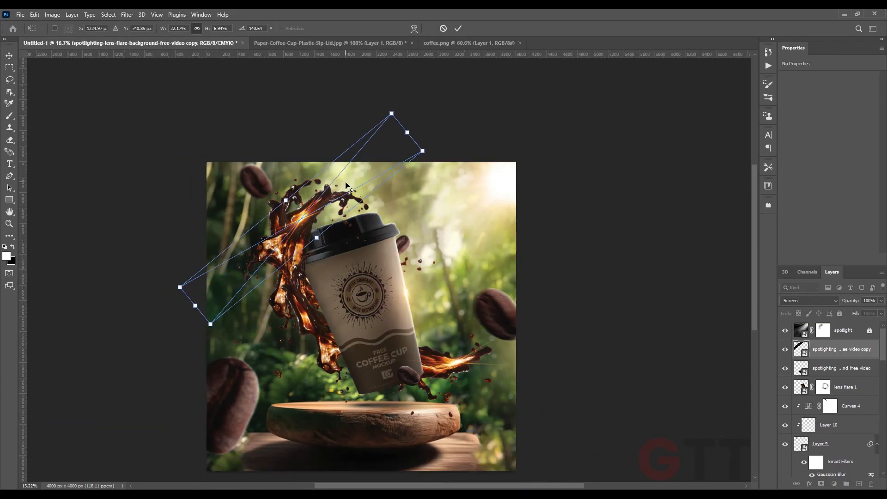
scroll(307, 217, "up", 5)
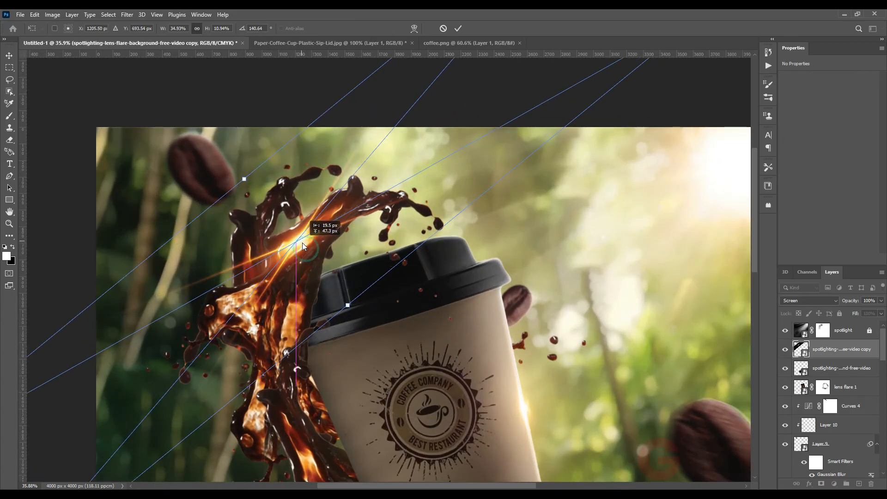
key("Return")
left_click_drag(312, 269, 312, 272)
scroll(312, 272, "down", 3)
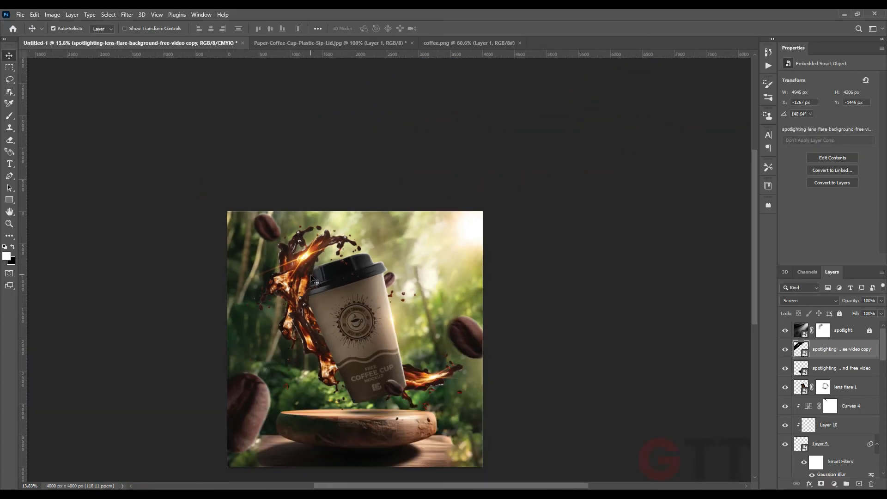
Scale down the copied streak flare and reposition it over the upper-left coffee splash
scroll(312, 279, "up", 5)
key("ctrl+t")
left_click_drag(521, 61, 476, 95)
key("Return")
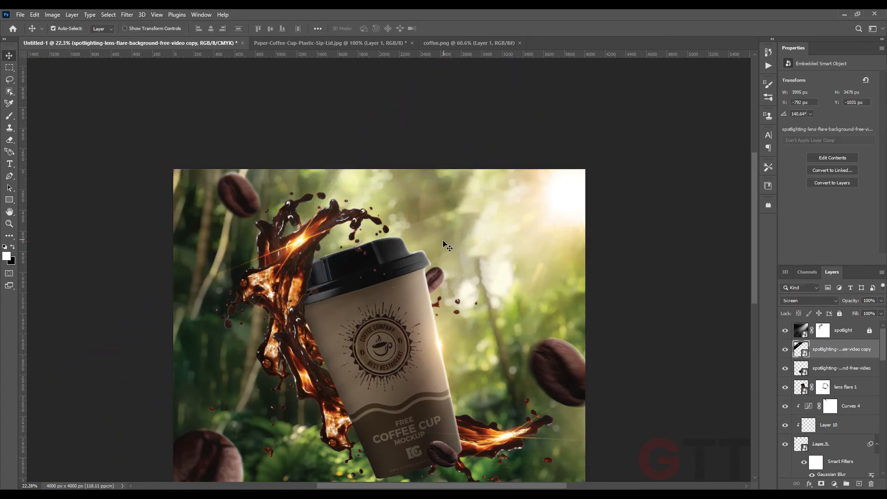
scroll(422, 300, "down", 2)
left_click_drag(422, 300, 407, 236)
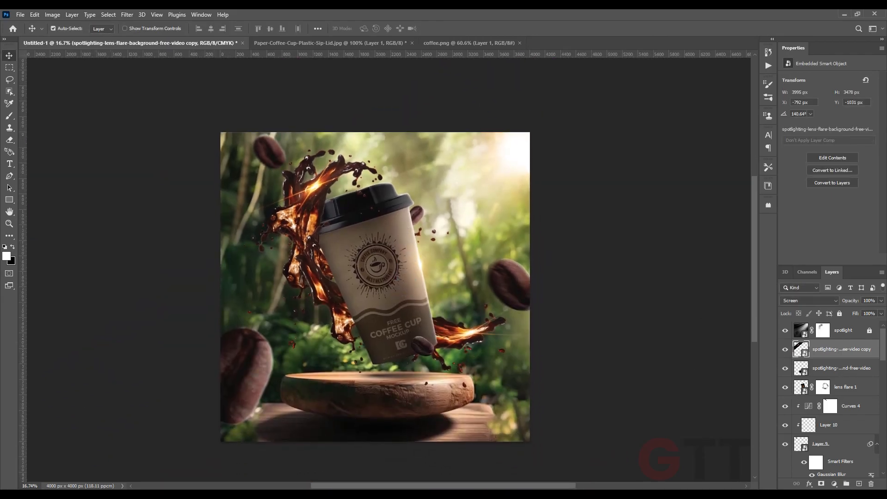
Place the leaf 1 image above the streak flare copy, then enlarge and rotate it about -28° across the scene
key("alt+Tab")
left_click_drag(212, 86, 490, 286)
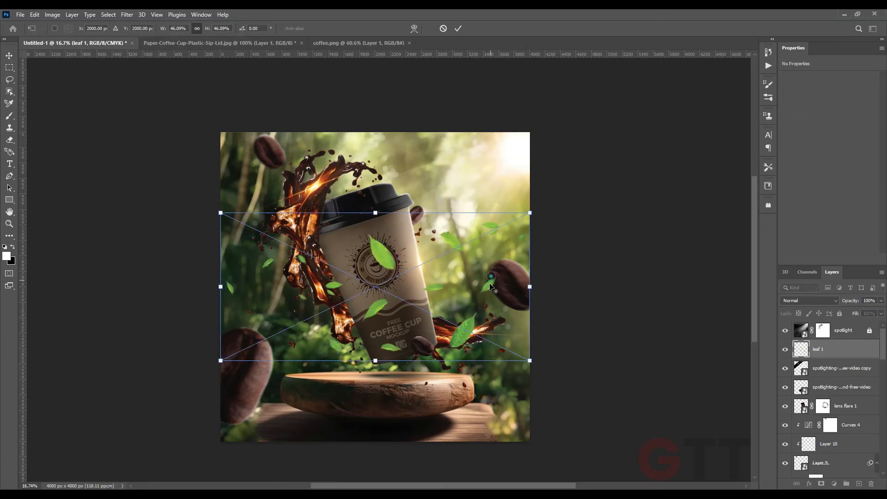
scroll(489, 285, "down", 2)
left_click_drag(572, 243, 495, 258)
left_click_drag(466, 365, 551, 292)
left_click_drag(426, 297, 521, 246)
left_click_drag(225, 349, 146, 421)
left_click_drag(464, 316, 512, 299)
left_click_drag(704, 246, 725, 244)
key("Return")
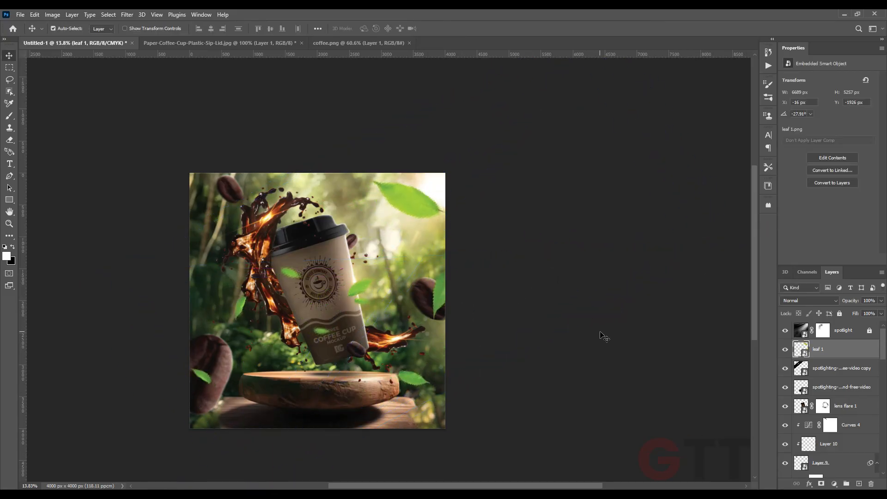
Add a Color Balance adjustment clipped to leaf 1 with midtones at +100 red, -74 magenta and +62 blue
key("ctrl+plus")
left_click(834, 484)
left_click(838, 400)
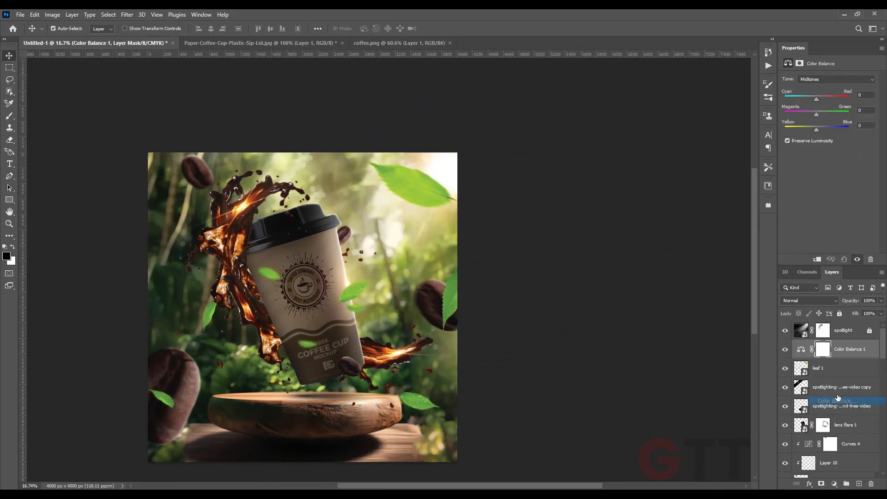
mouse_move(817, 115)
left_mouse_down()
mouse_move(798, 117)
mouse_move(809, 117)
left_mouse_up()
left_click_drag(816, 130, 792, 117)
left_click_drag(848, 130, 836, 132)
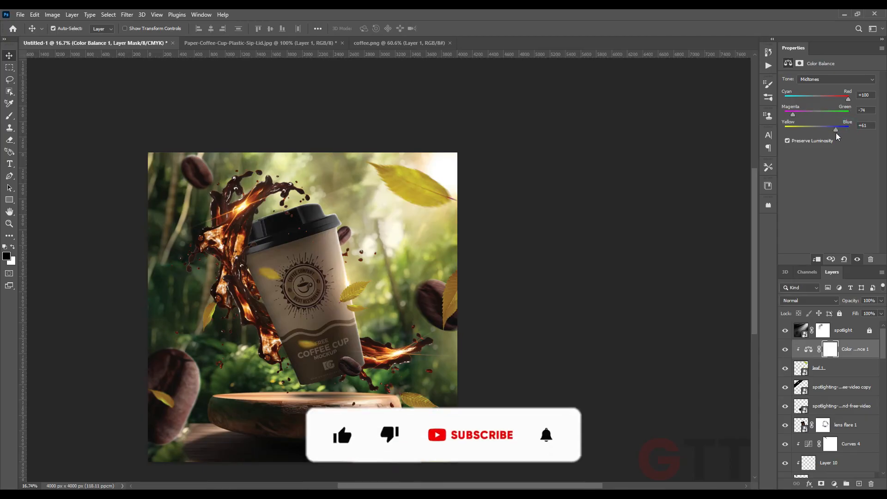
Select the leaf 1 layer, scale it to about 111% and nudge its position
key("ctrl+minus")
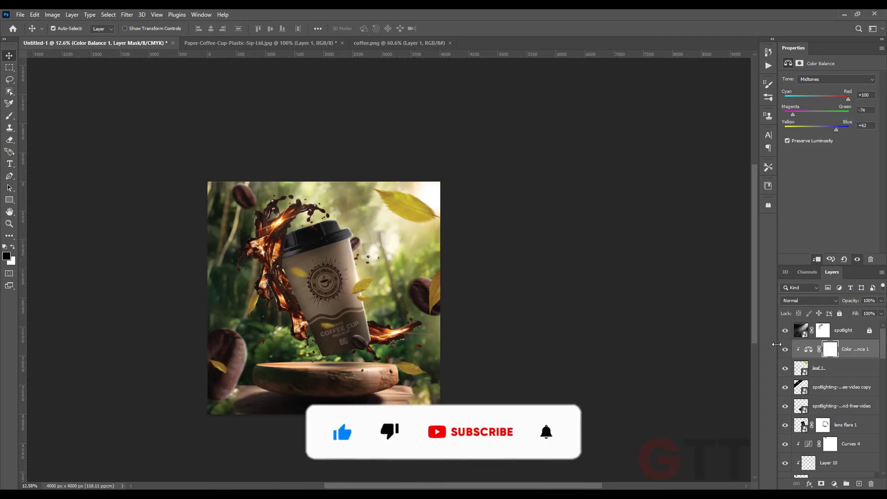
left_click(825, 371)
left_click(848, 351, "ctrl")
scroll(543, 350, "down", 2)
key("ctrl+t")
left_click_drag(560, 232, 579, 230)
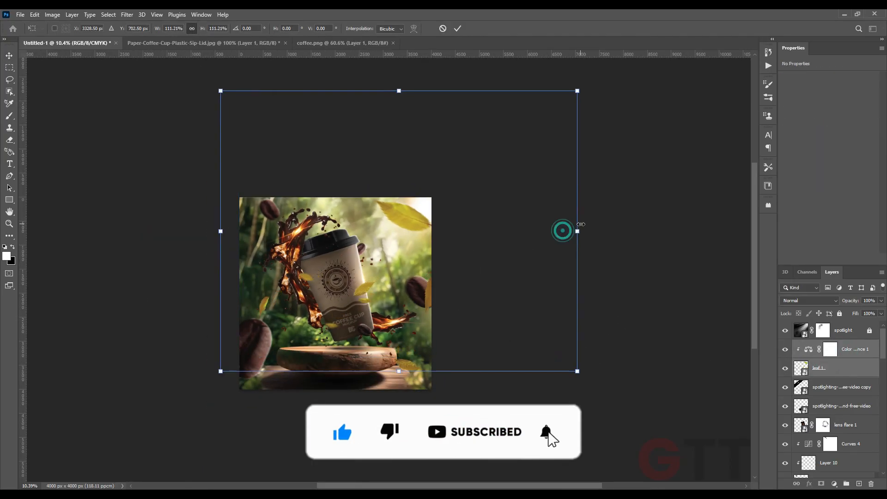
left_click_drag(528, 251, 525, 257)
key("Return")
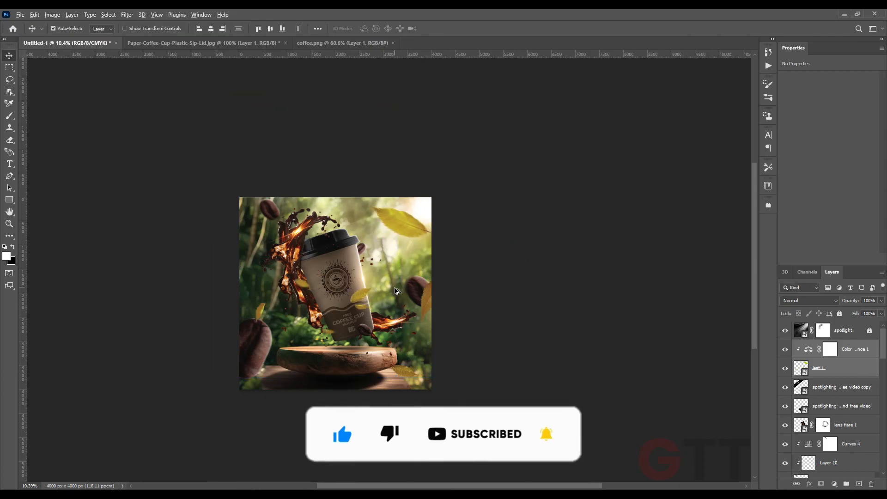
scroll(393, 297, "up", 2)
left_click(132, 16)
left_click(306, 121)
left_click(753, 347)
left_click(397, 216)
left_click_drag(338, 115, 413, 80)
left_click(808, 369)
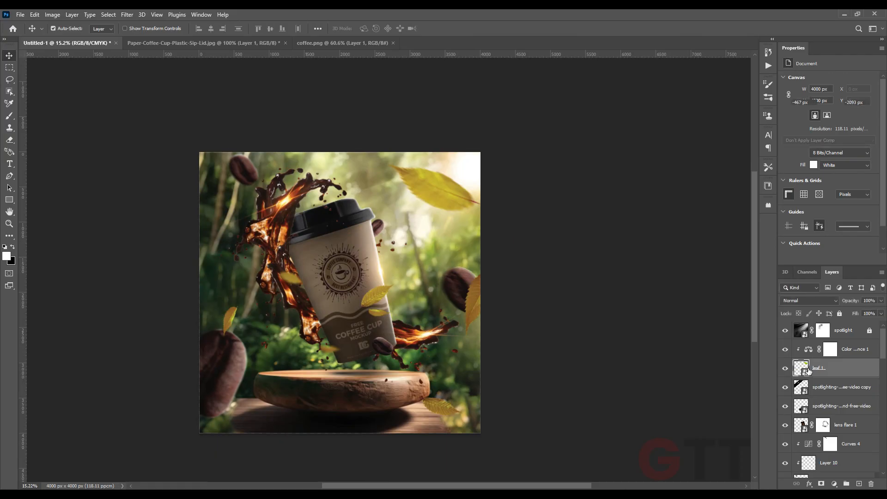
Apply a Motion Blur to leaf 1 with angle 12° and distance 54 pixels
left_click(125, 15)
mouse_move(139, 133)
left_click(254, 183)
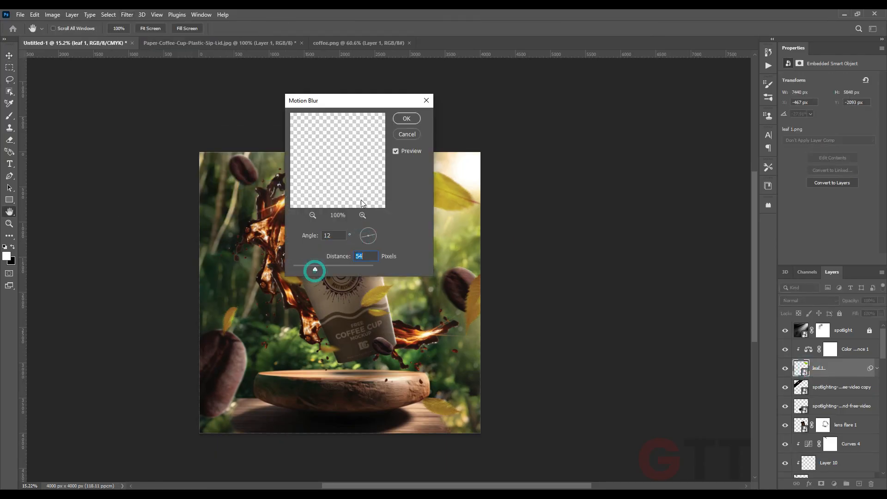
left_click(407, 119)
Place the leaf image into the composition above the Color Balance adjustment
key("alt+Tab")
left_click_drag(253, 75, 493, 274)
key("Return")
left_click_drag(254, 415, 281, 411)
Scale the leaf layer to about 174%, rotate it about -136° and reposition it over the scene
scroll(294, 347, "down", 3)
key("ctrl+t")
left_click_drag(501, 293, 253, 256)
left_click_drag(405, 203, 474, 196)
left_click_drag(459, 282, 489, 278)
left_click_drag(608, 274, 601, 330)
left_click_drag(513, 277, 502, 270)
key("Return")
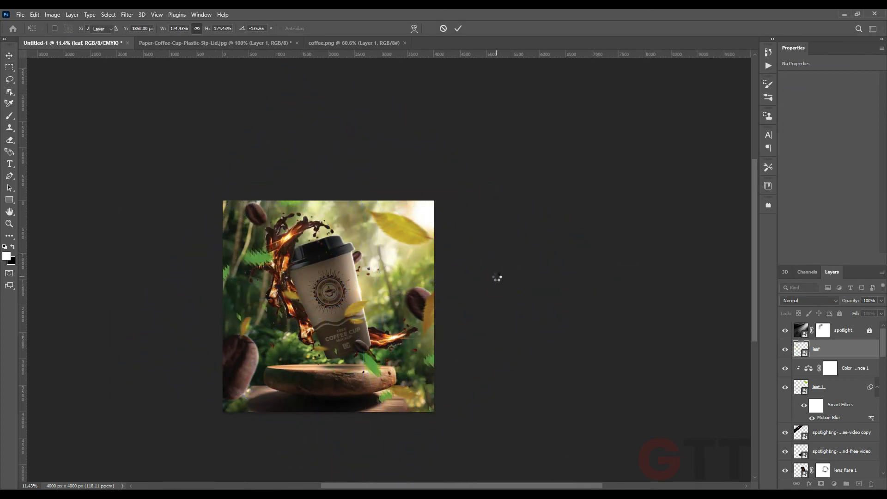
scroll(383, 305, "up", 2)
left_click_drag(375, 300, 401, 278)
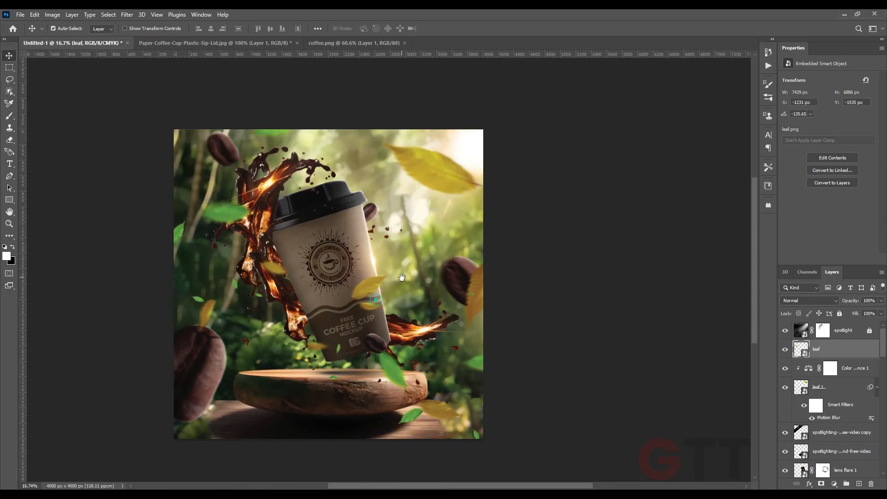
Duplicate the Color Balance adjustment and clip the copy onto the leaf layer
left_click_drag(813, 368, 807, 347)
left_click(805, 360, "alt")
scroll(392, 271, "down", 1)
left_click(832, 368)
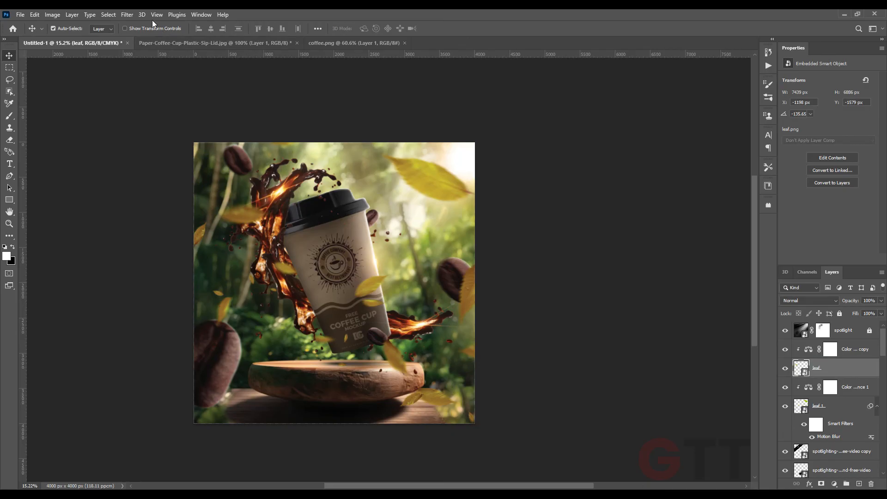
Try to apply a Motion Blur to the leaf layer
left_click(127, 14)
mouse_move(213, 137)
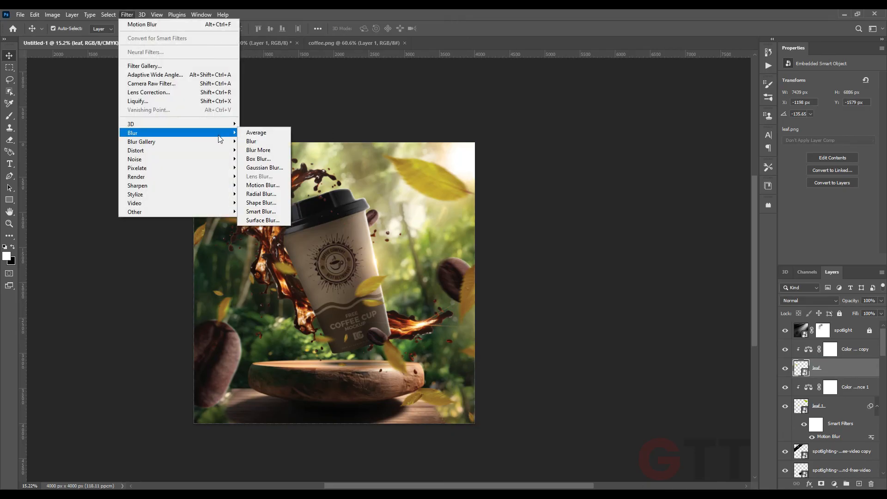
left_click(262, 185)
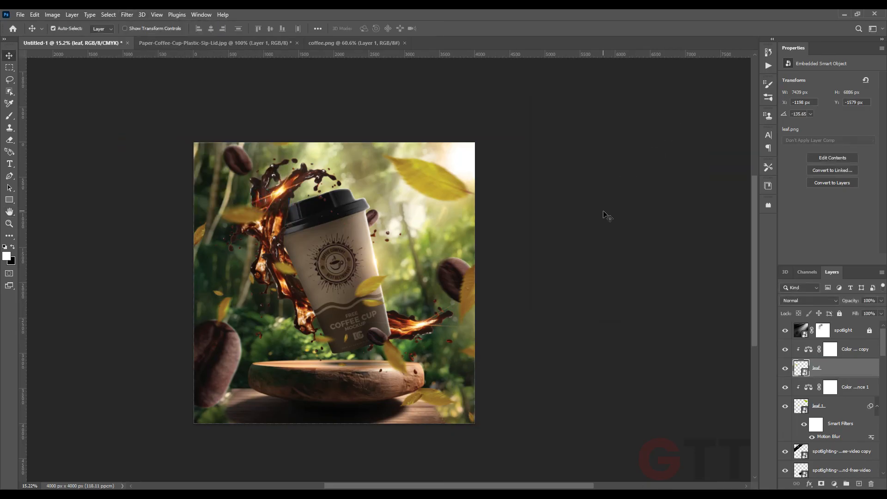
left_click(604, 215)
scroll(601, 218, "down", 2)
scroll(569, 239, "up", 2)
left_click_drag(522, 250, 523, 249)
key("alt+Tab")
left_click(341, 322)
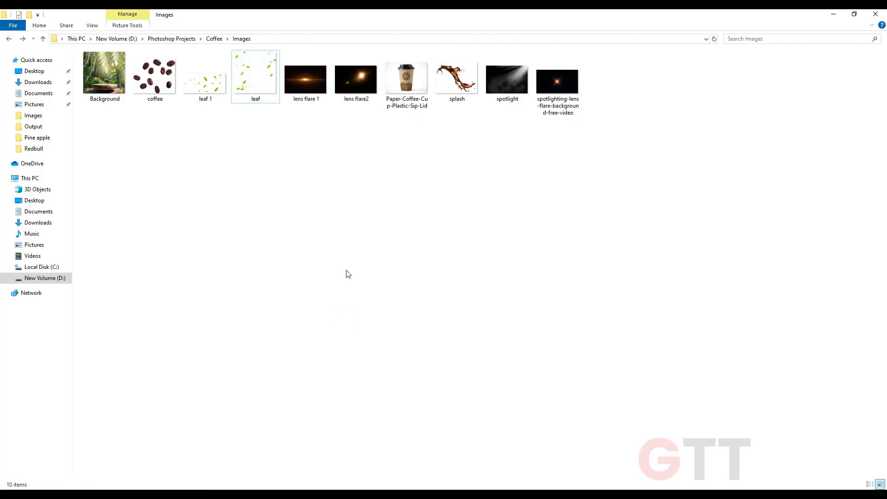
key("alt+Tab")
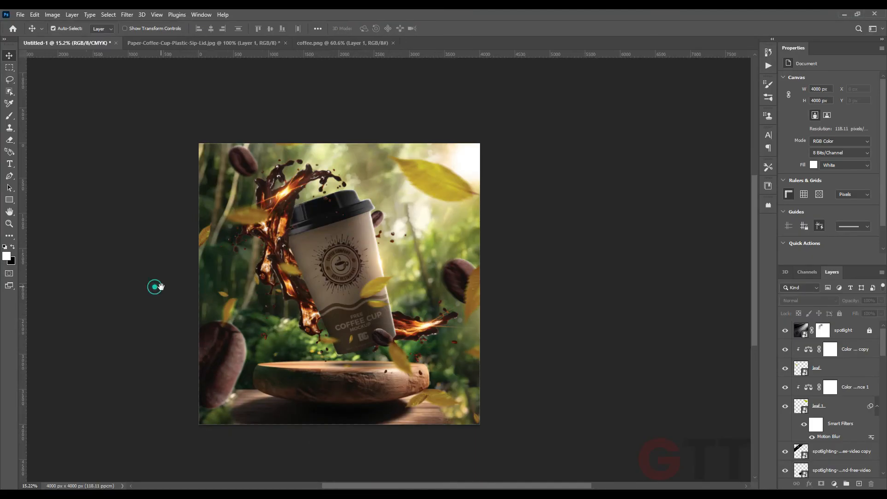
Open the Camera Raw Filter and set Contrast +6, Highlights +34, Shadows -9 and Blacks -2
scroll(190, 291, "up", 1)
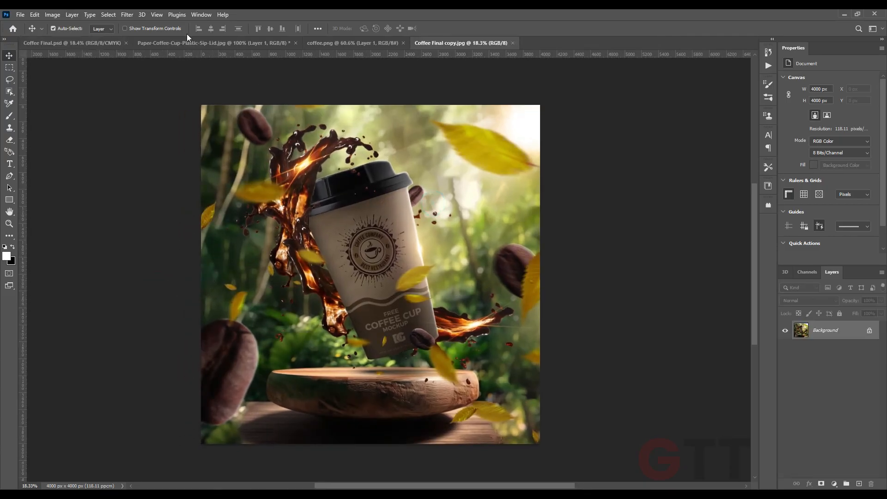
left_click(127, 14)
left_click(142, 84)
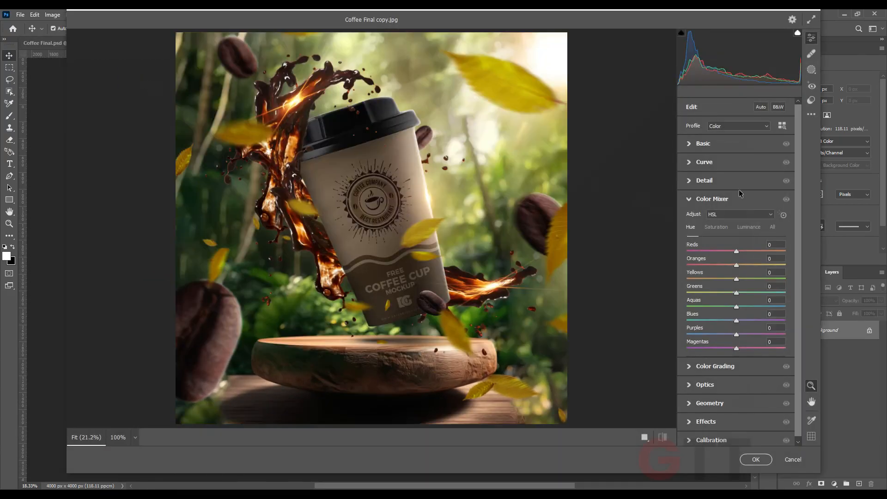
left_click(698, 145)
left_click_drag(737, 217, 724, 287)
left_click_drag(753, 245, 758, 245)
left_click_drag(725, 287, 732, 258)
left_click_drag(738, 221, 739, 221)
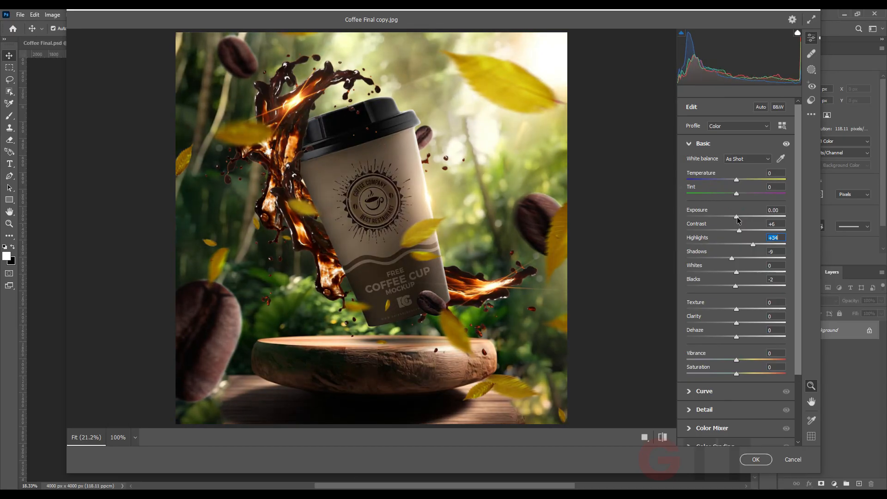
Set Texture to +28, Clarity to +13 and Dehaze to -5
left_click_drag(738, 309, 732, 338)
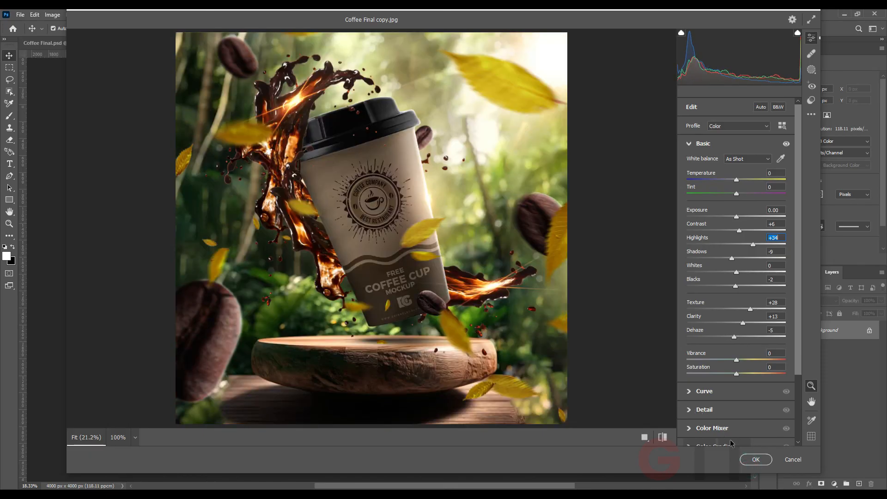
Apply the Camera Raw adjustments and save the document
key("Return")
left_click_drag(597, 325, 573, 322)
key("ctrl+s")
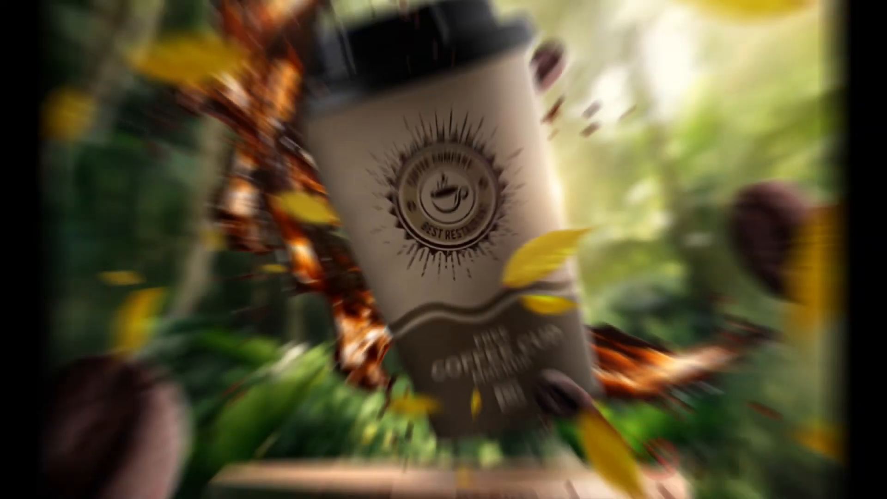